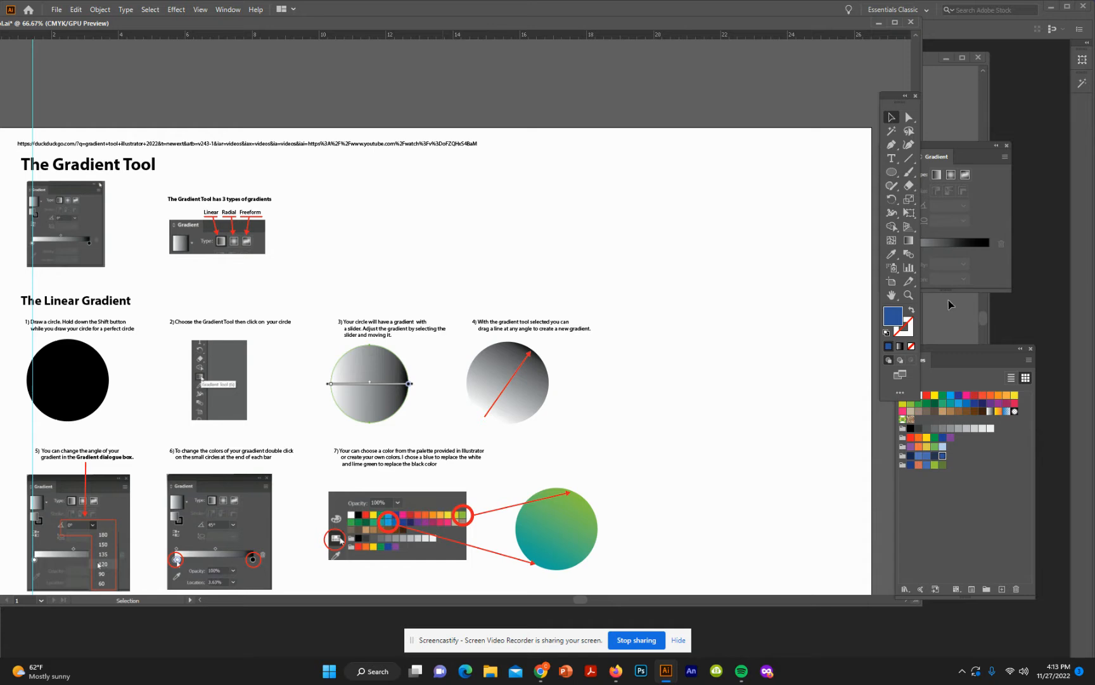
- Draw a large circle on the blank area of the artboard beside the Linear Gradient examples
left_click(909, 294)
left_click(232, 244)
left_click(433, 323)
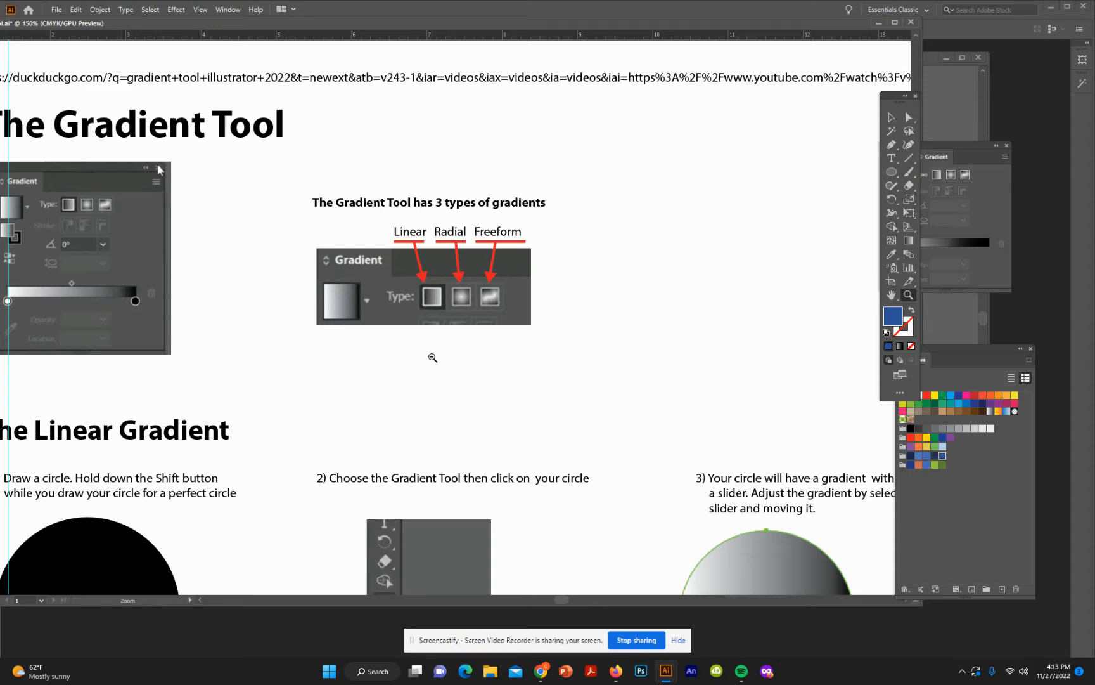
left_click(433, 356, "alt")
left_click(616, 402, "alt")
left_click(644, 392, "alt")
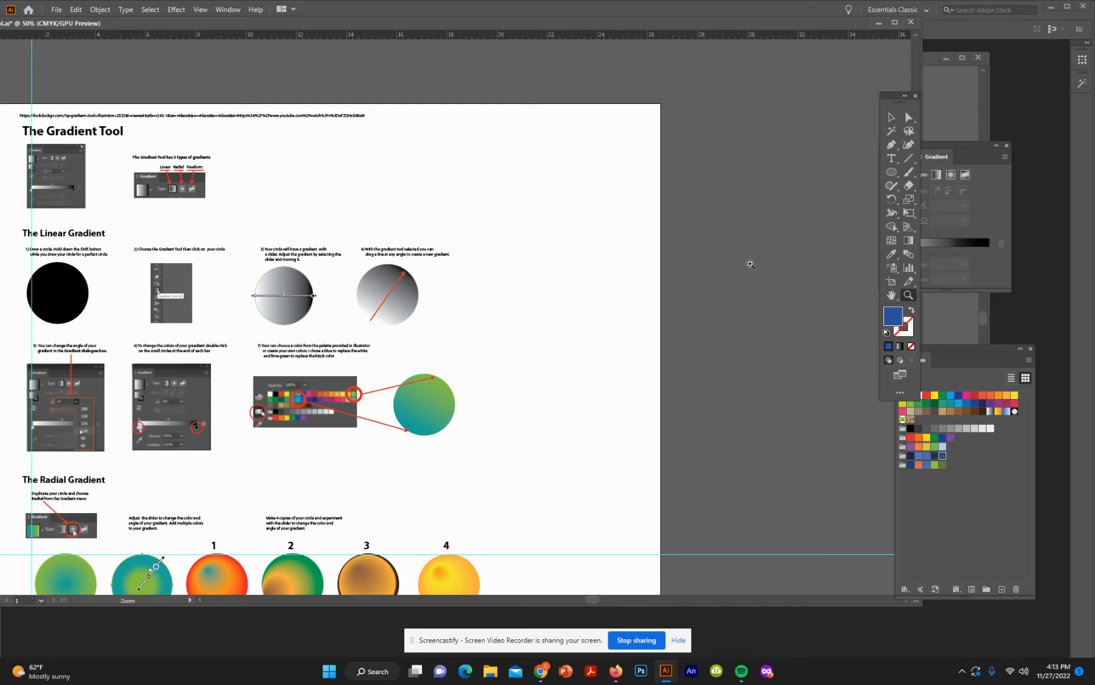
left_click(892, 172)
left_click_drag(507, 216, 647, 356)
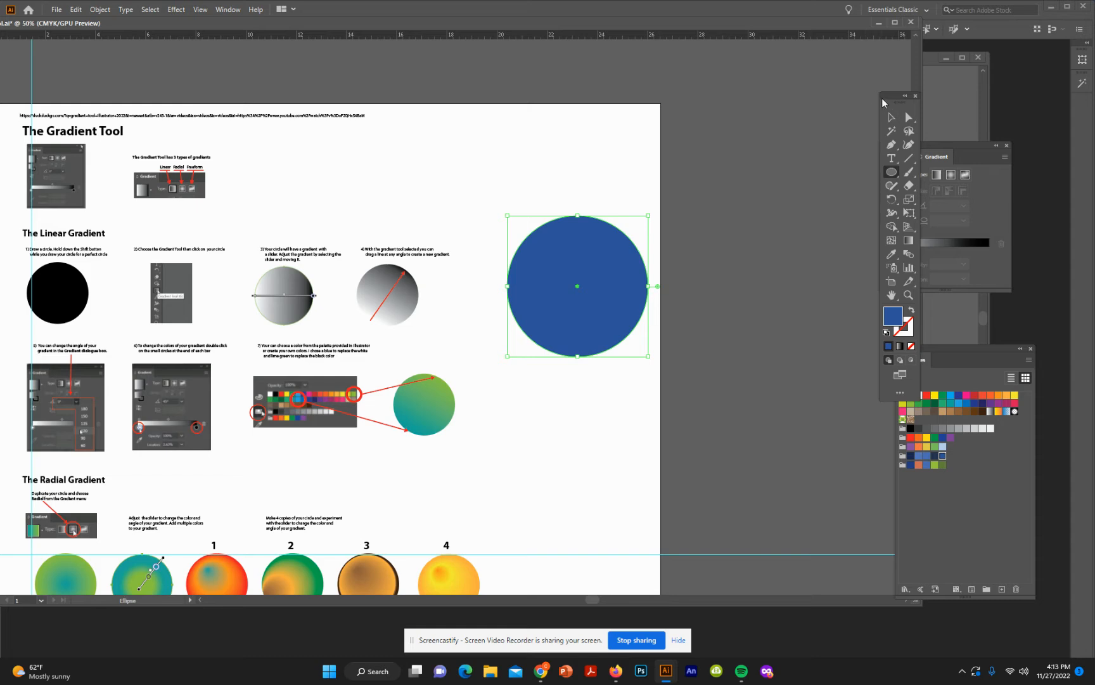
- Apply a white-to-black linear gradient to the blue circle with the Gradient tool
left_click_drag(888, 101, 396, 77)
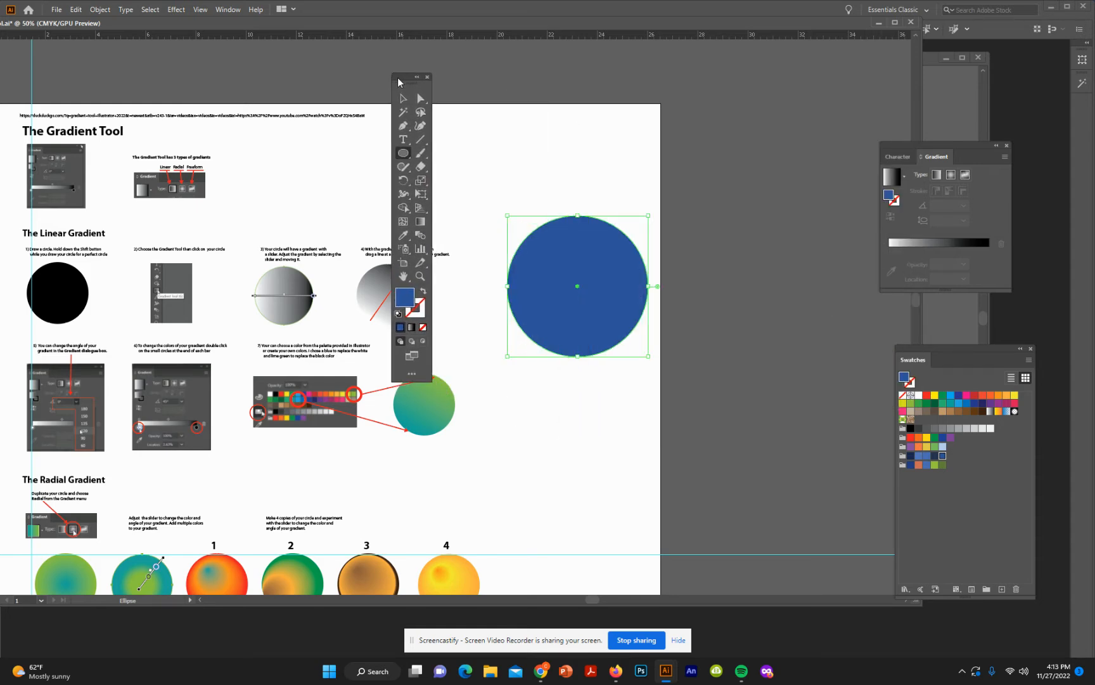
left_click(420, 222)
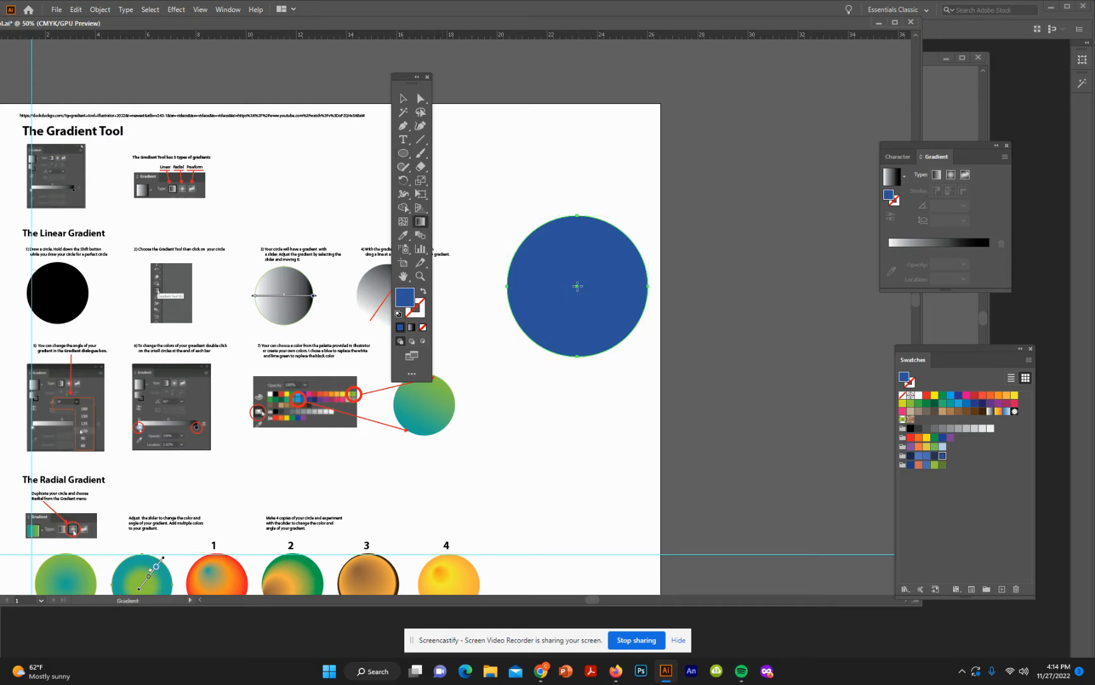
left_click(577, 286)
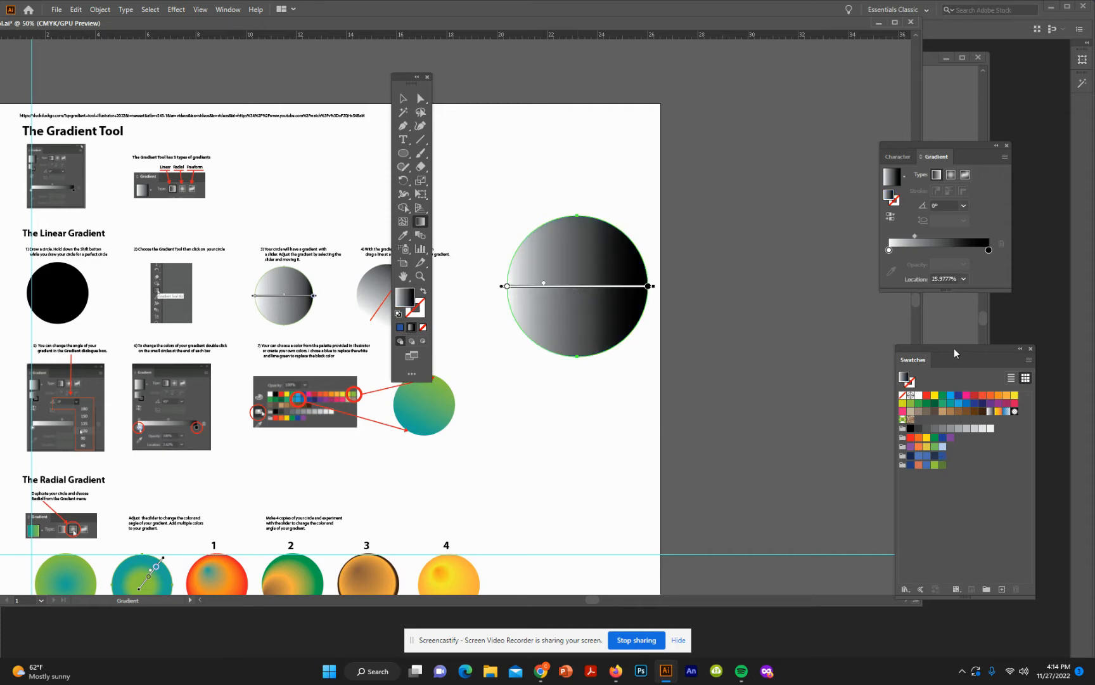
- Adjust the midpoint and both ends of the circle's linear gradient, tilting it to about -2.7°
left_click_drag(958, 349, 775, 134)
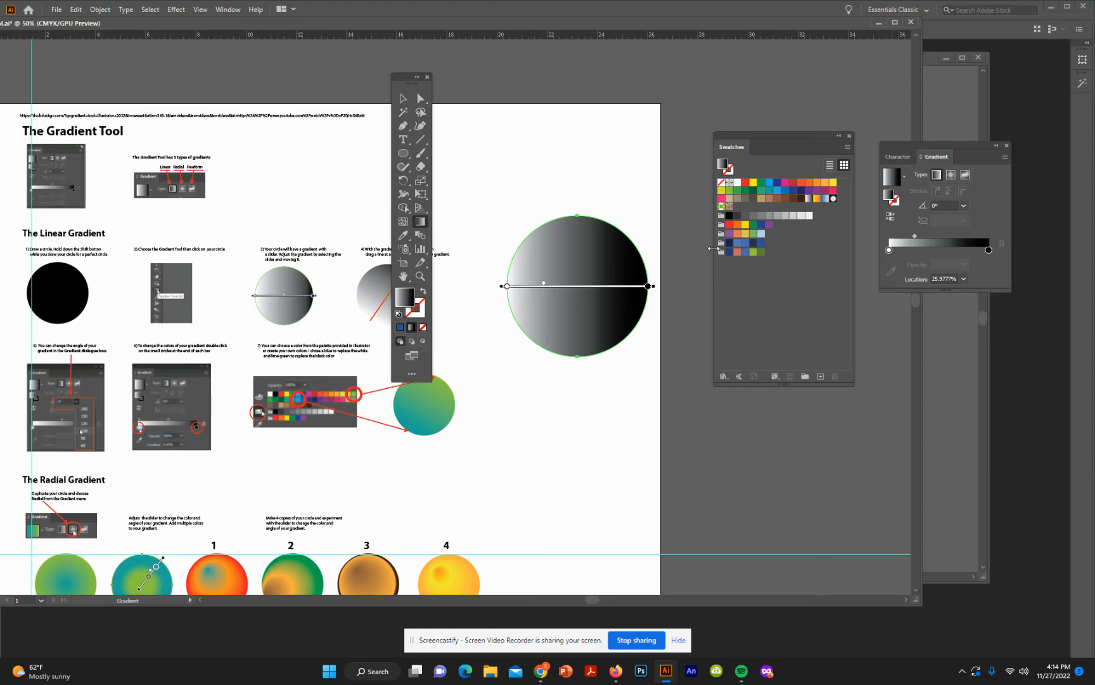
mouse_move(543, 283)
left_mouse_down()
mouse_move(624, 285)
mouse_move(544, 283)
left_mouse_up()
mouse_move(648, 286)
left_mouse_down()
mouse_move(556, 288)
mouse_move(644, 286)
left_mouse_up()
mouse_move(501, 288)
left_mouse_down()
mouse_move(503, 310)
mouse_move(510, 244)
left_mouse_up()
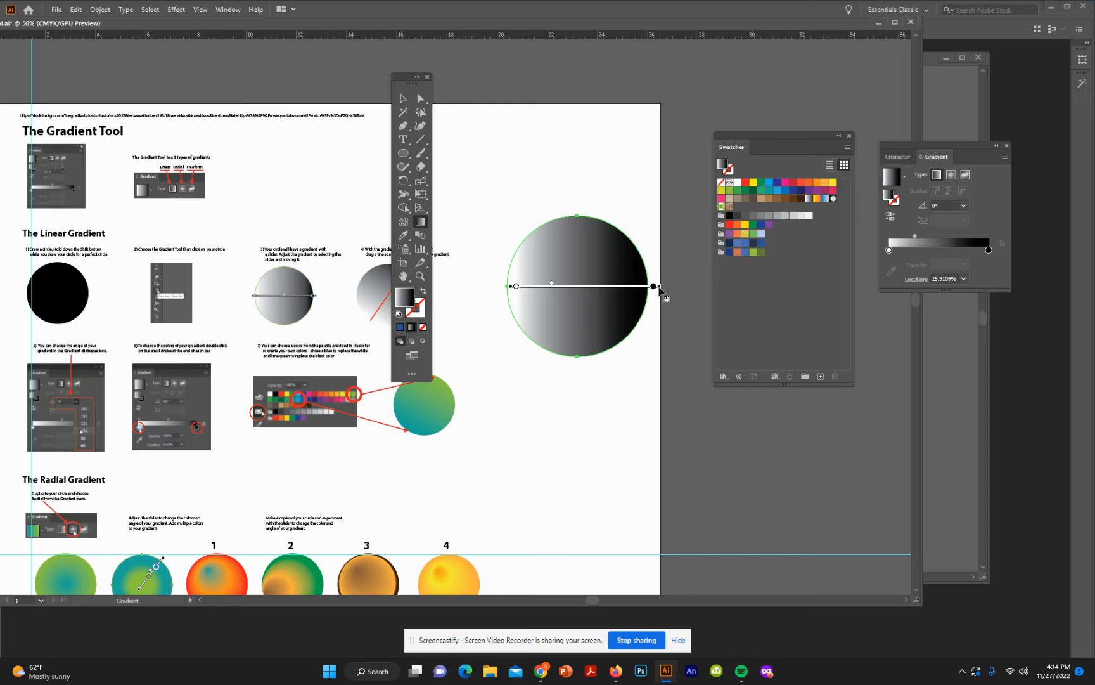
mouse_move(659, 288)
left_mouse_down()
mouse_move(641, 286)
mouse_move(638, 313)
mouse_move(644, 271)
left_mouse_up()
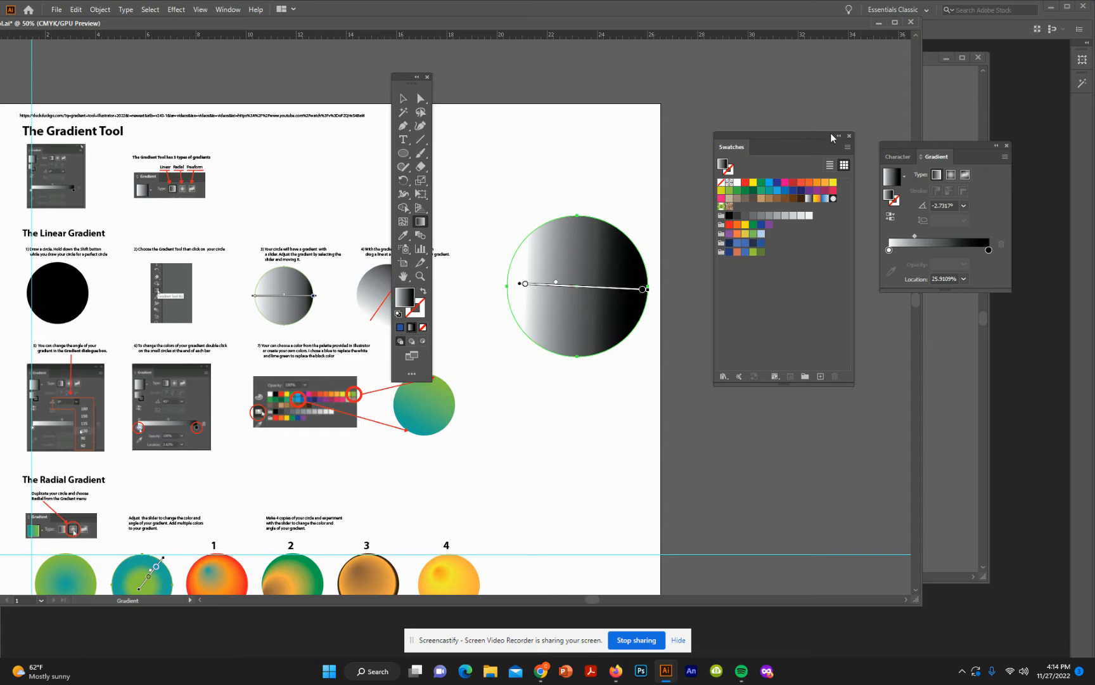
- Add yellow, purple and green colour stops to the circle's gradient at about 15%, 39% and 59%
left_click_drag(914, 146, 498, 72)
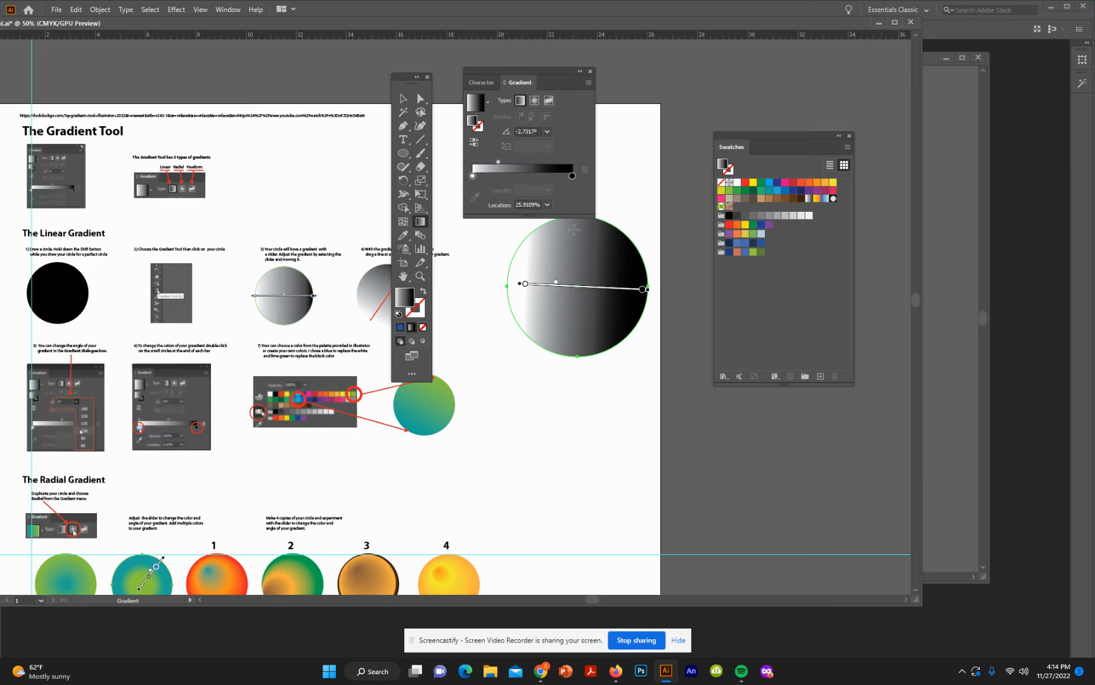
left_click(746, 227)
left_click(488, 174)
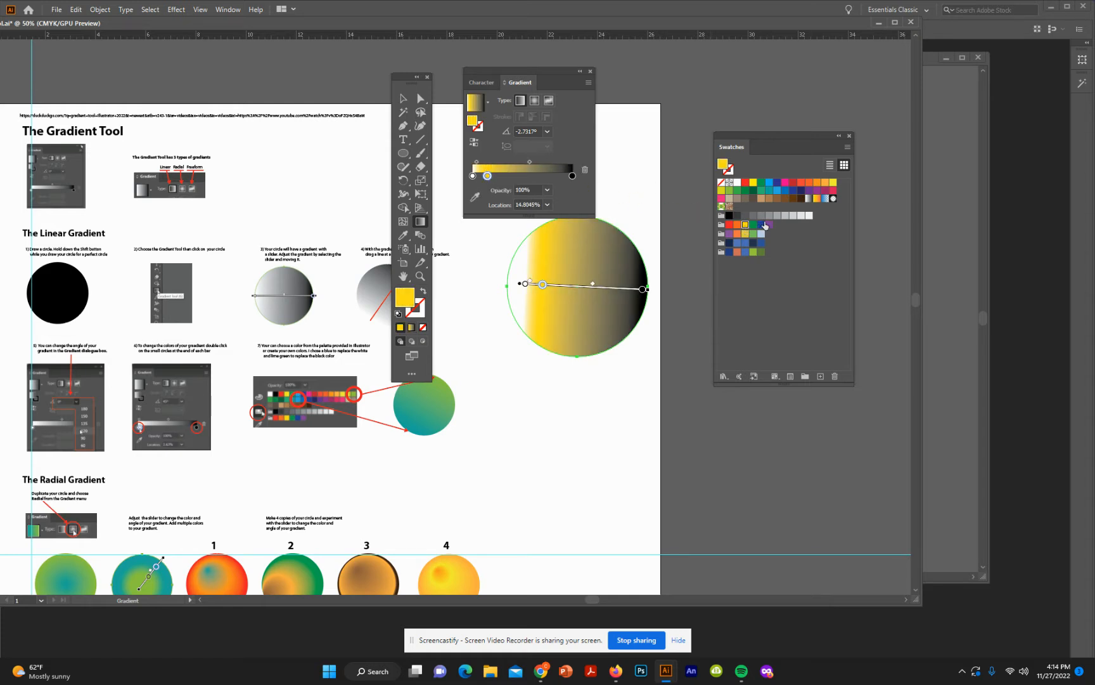
left_click_drag(767, 226, 511, 176)
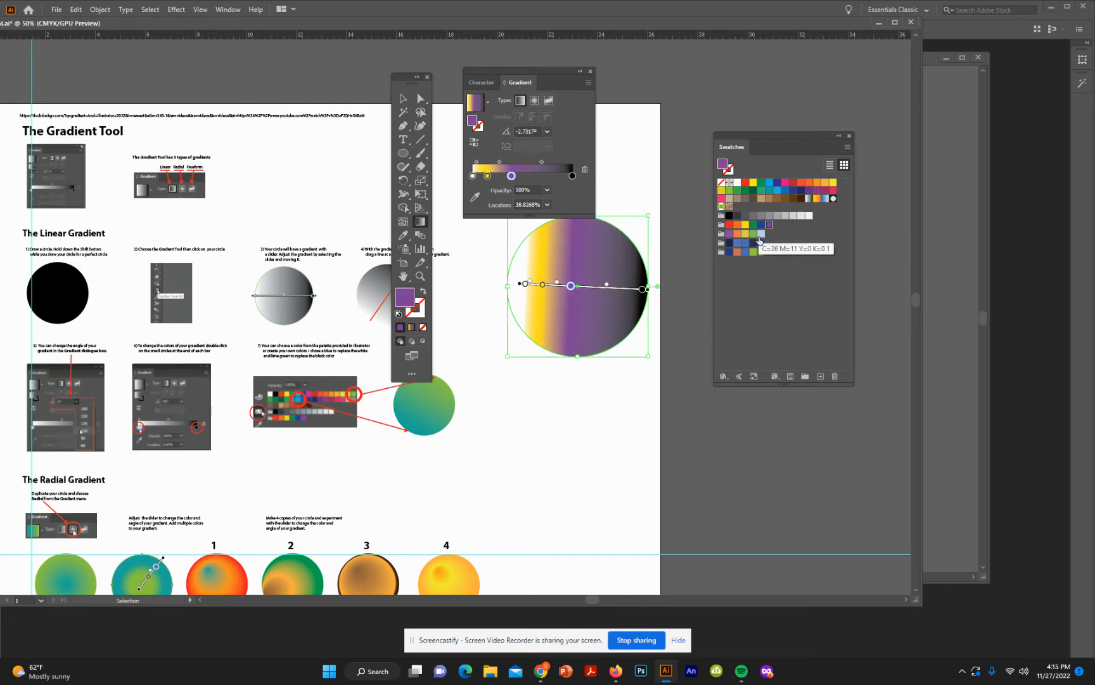
left_click_drag(753, 239, 534, 176)
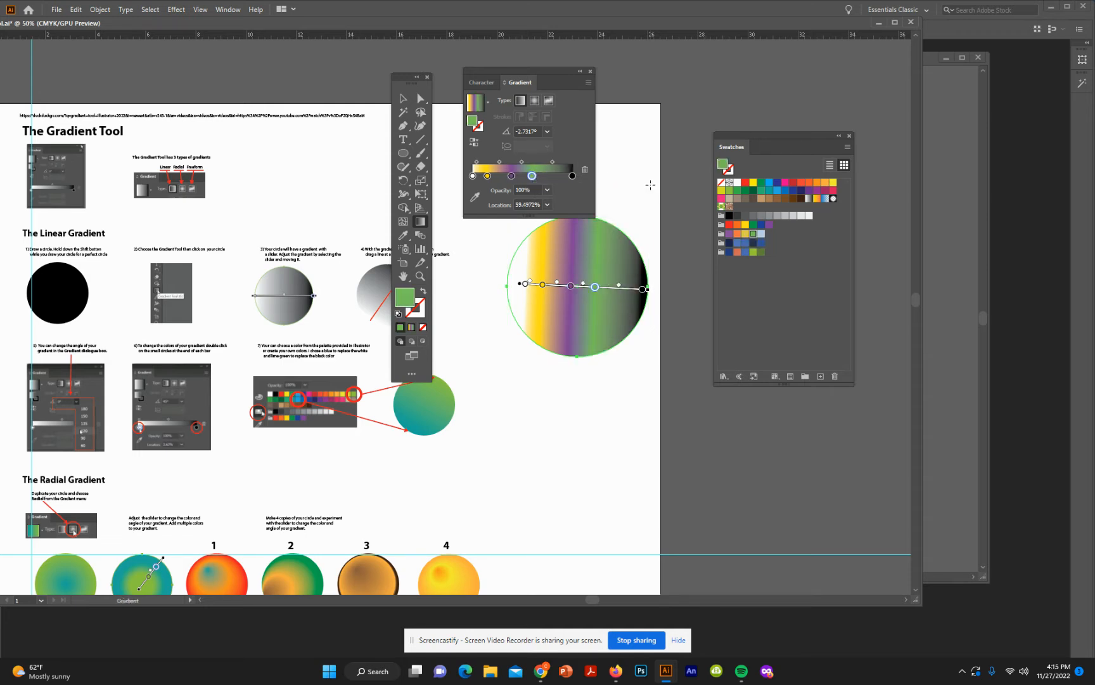
- Try the circle's linear gradient at 60°, then set its angle to -135°
left_click(547, 132)
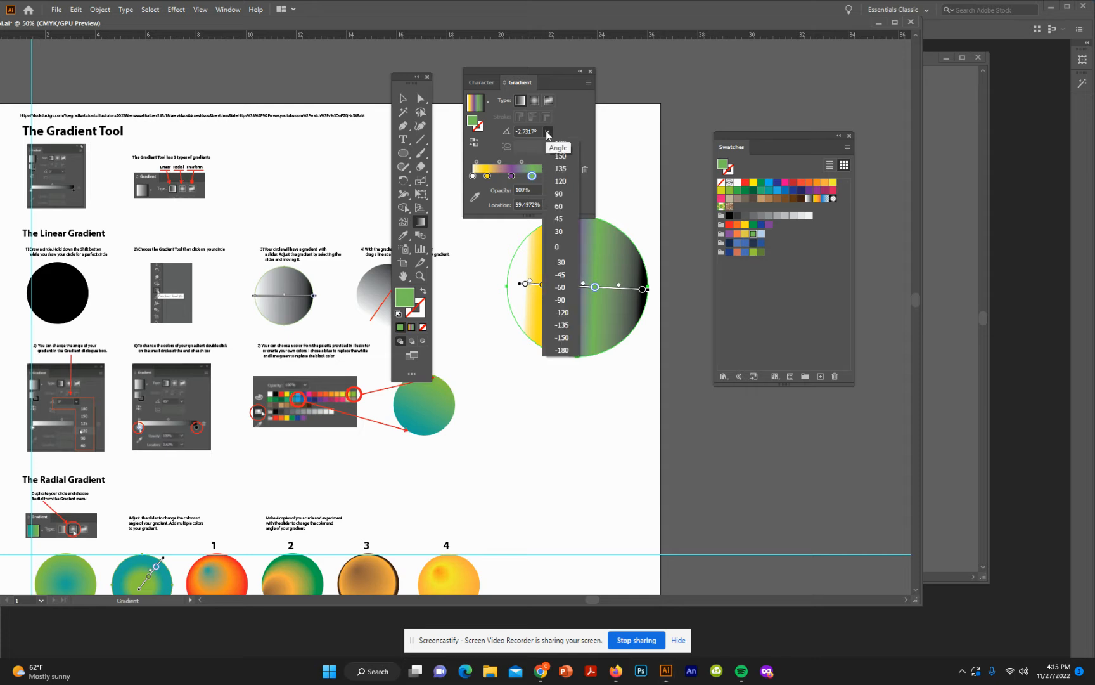
left_click(564, 205)
left_click(547, 132)
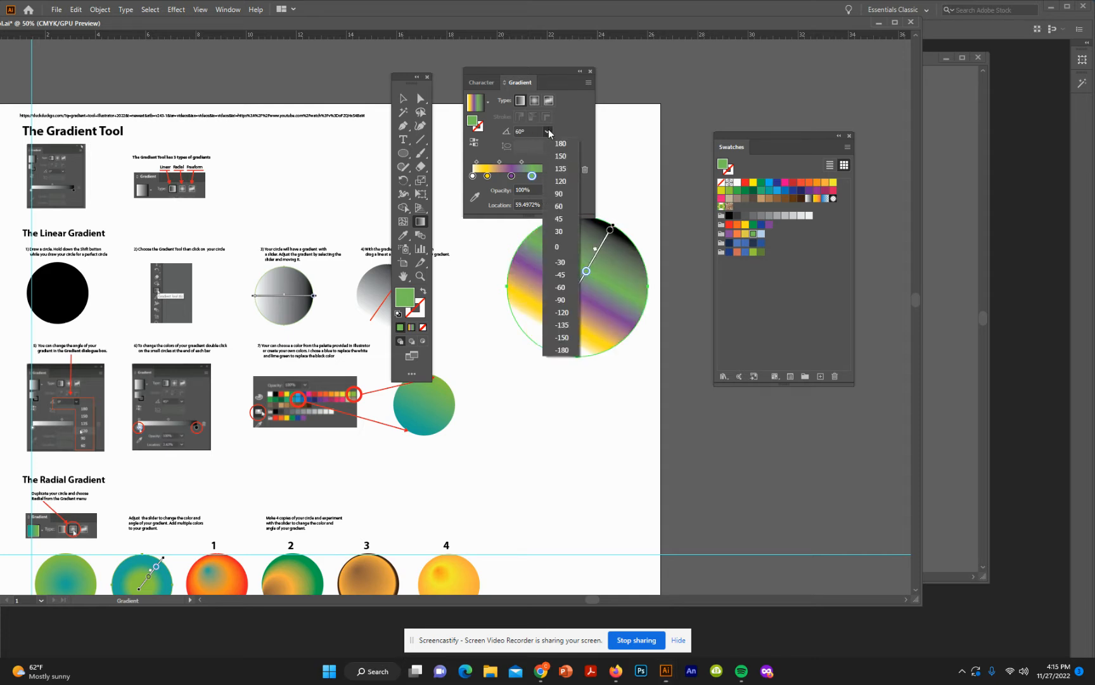
left_click(573, 326)
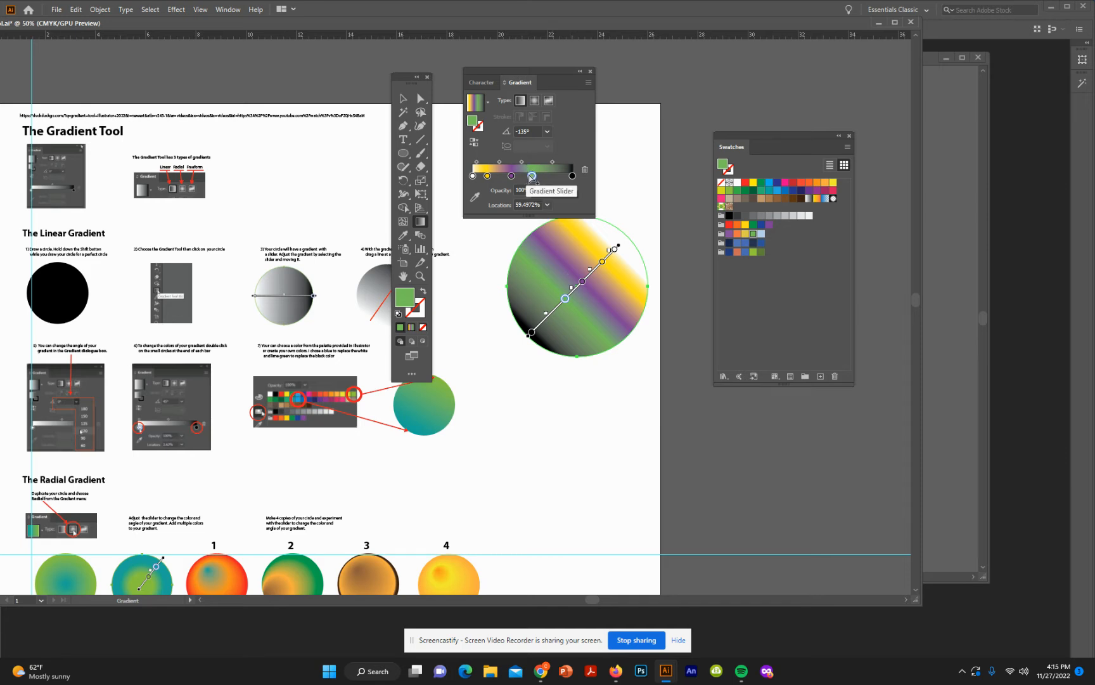
- Remove the green colour stop from the gradient and move the Gradient panel clear of the circle
left_click_drag(532, 176, 530, 261)
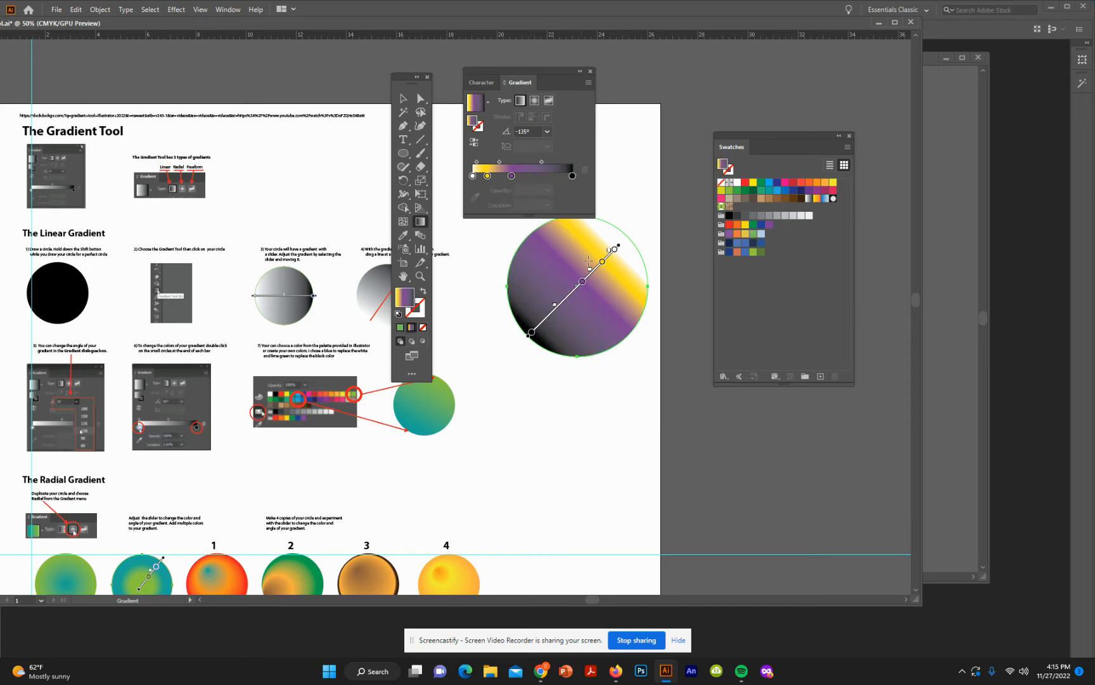
left_click(404, 99)
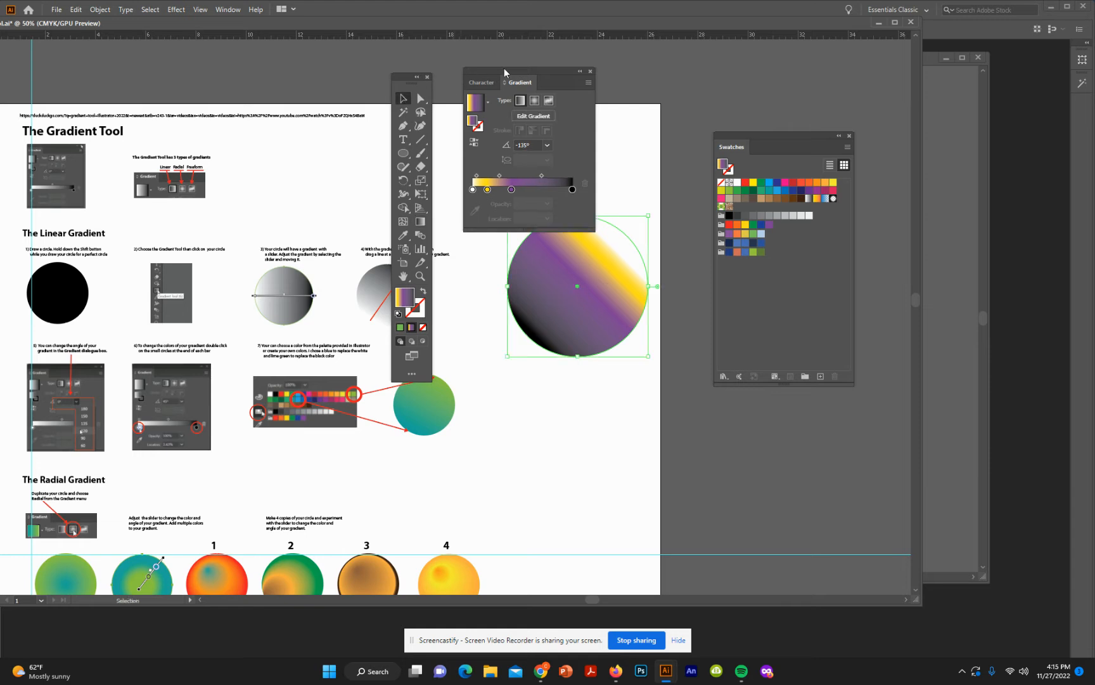
left_click_drag(504, 68, 844, 80)
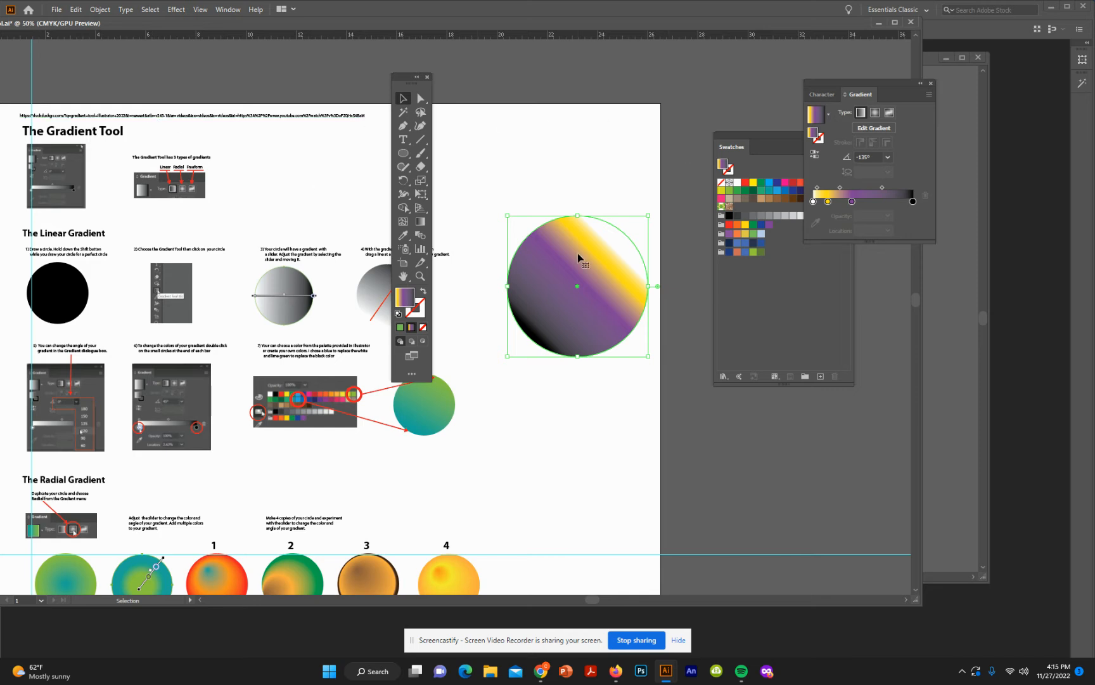
- Move the gradient circle down beside the row of Radial Gradient examples
scroll(577, 257, "down", 5)
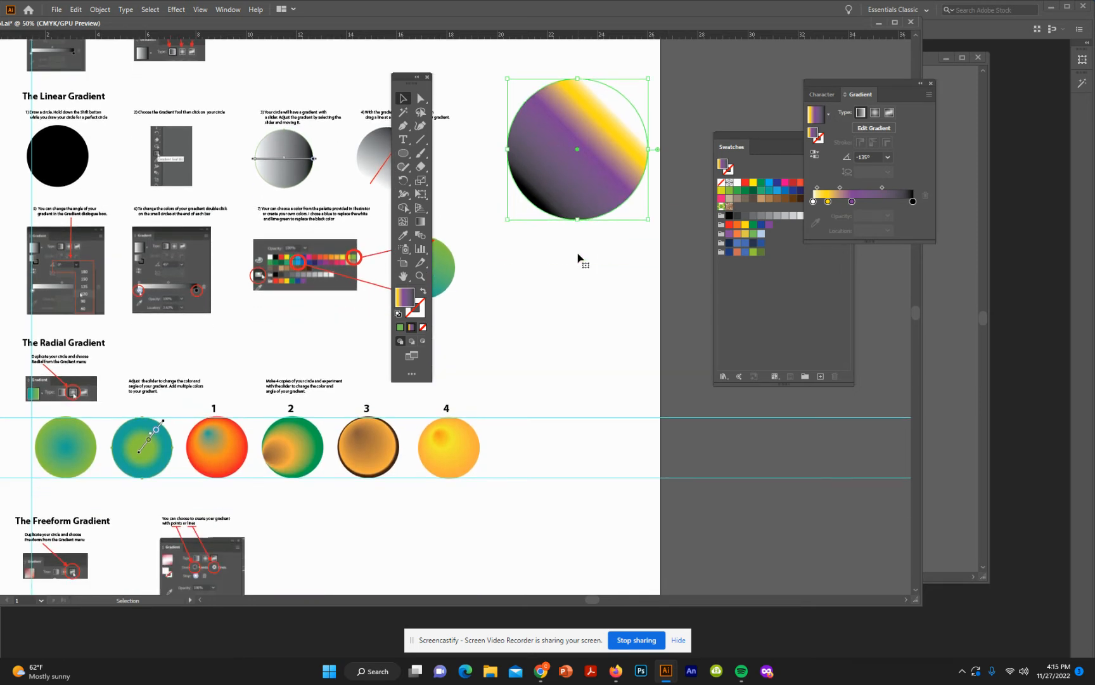
scroll(577, 257, "up", 3)
scroll(578, 257, "down", 2)
scroll(578, 256, "up", 3)
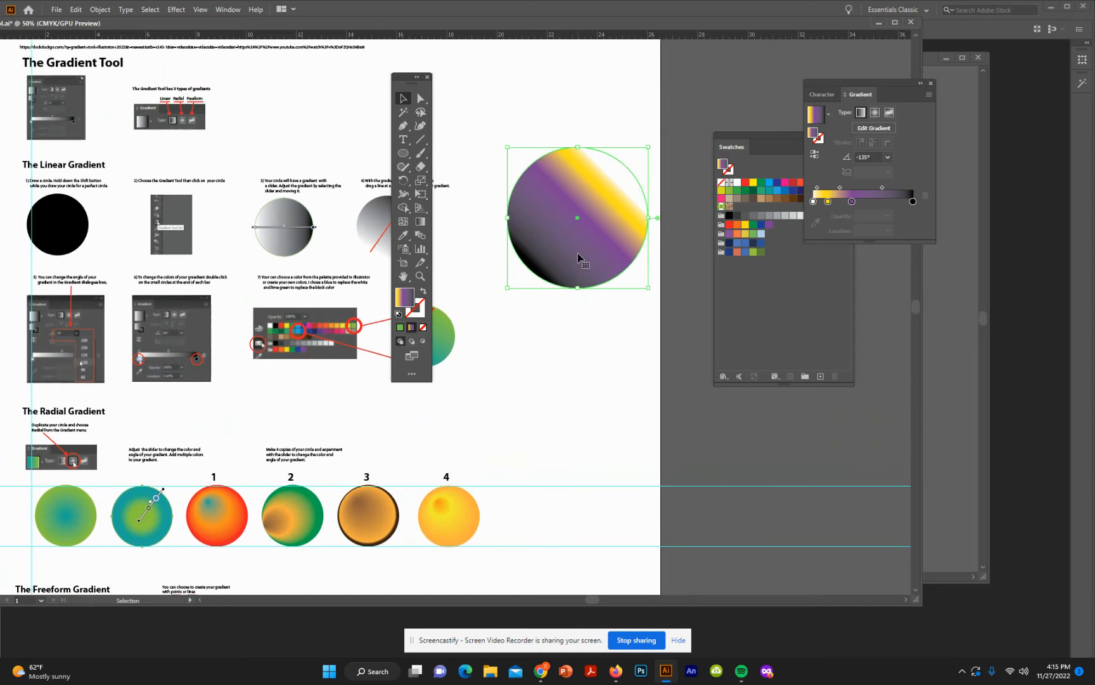
scroll(578, 257, "down", 5)
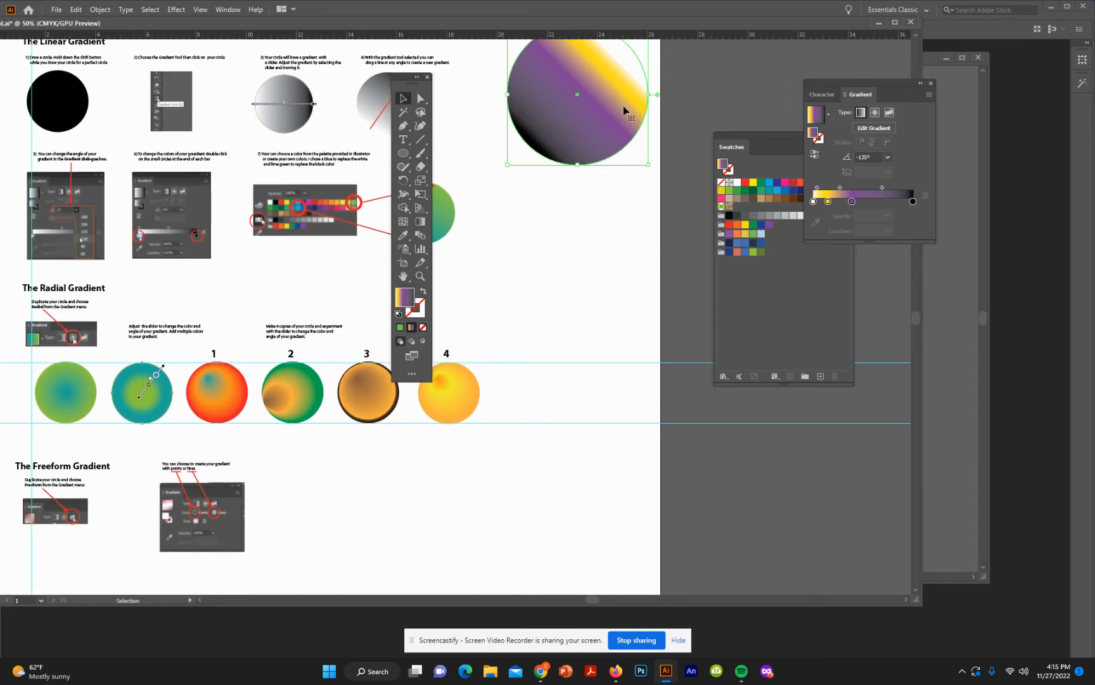
left_click_drag(601, 113, 610, 409)
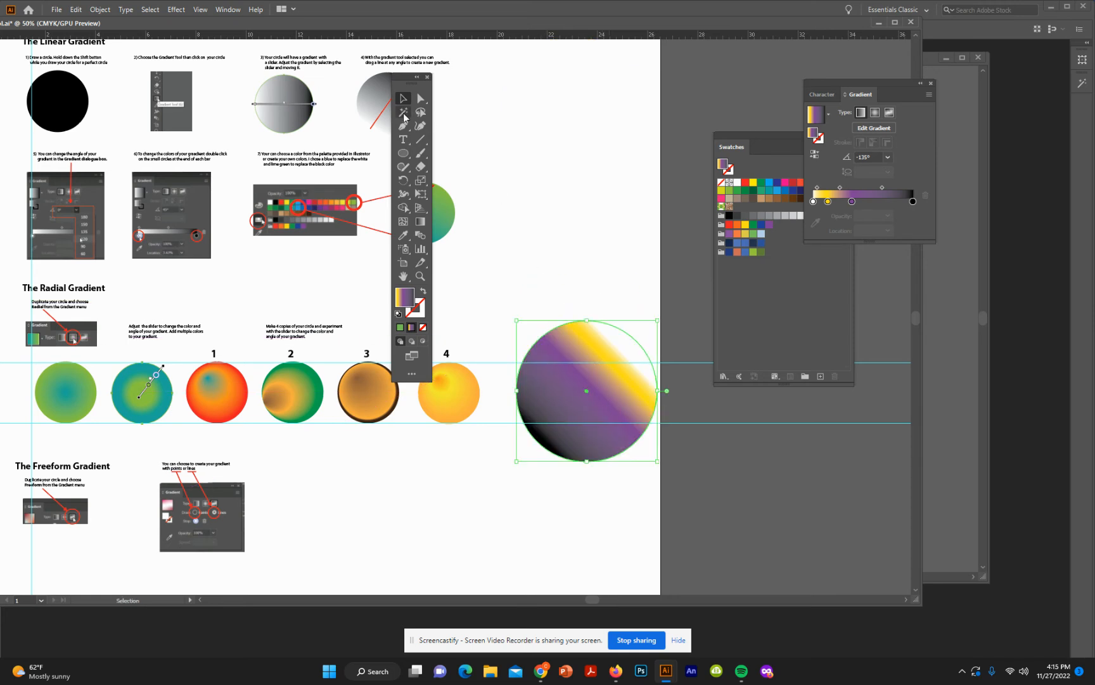
- Replace the circle's gradient with a solid terracotta orange swatch fill and deselect it
left_click(724, 528)
left_click(549, 360)
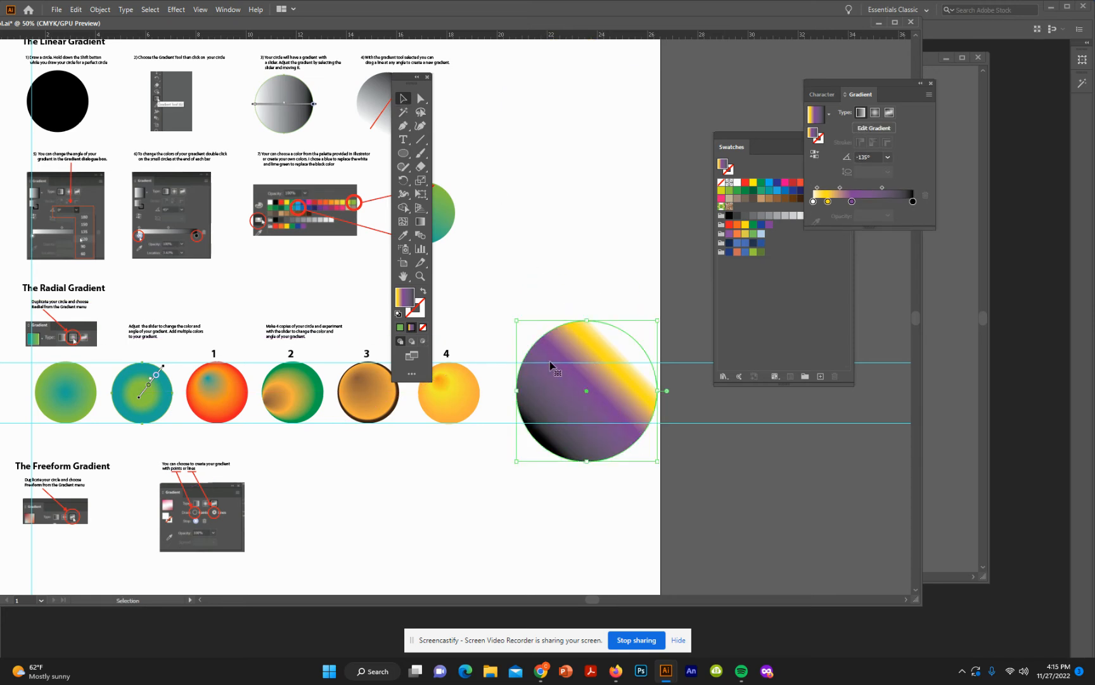
left_click(737, 252)
left_click(609, 262)
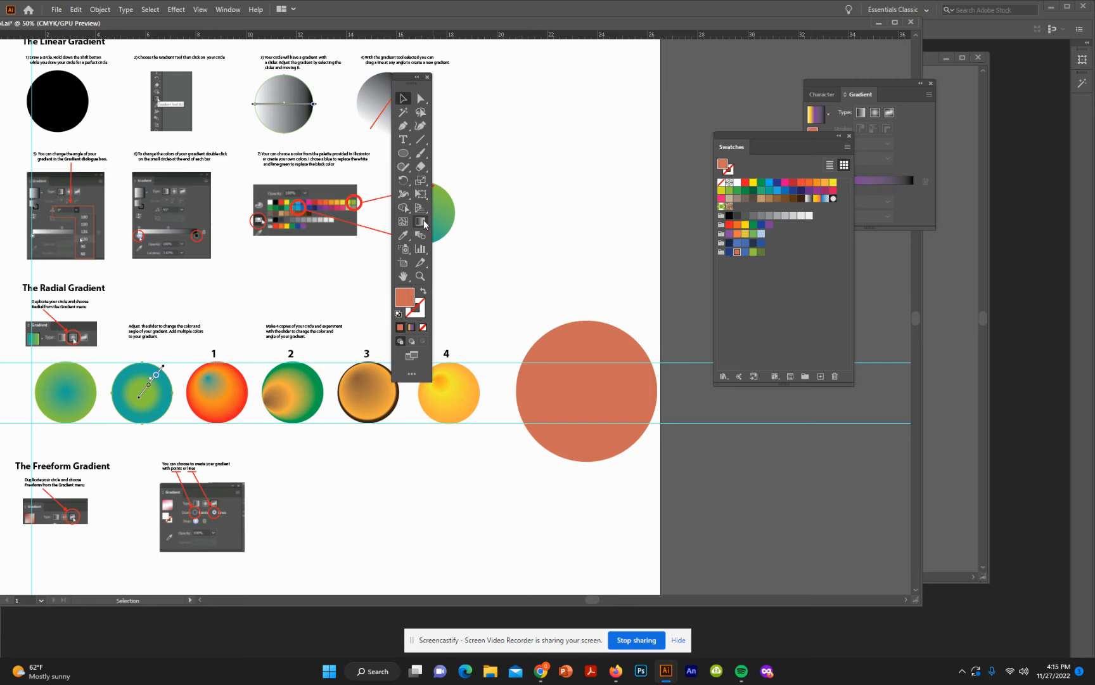
- Apply a radial gradient to the terracotta orange circle
left_click_drag(839, 83, 563, 77)
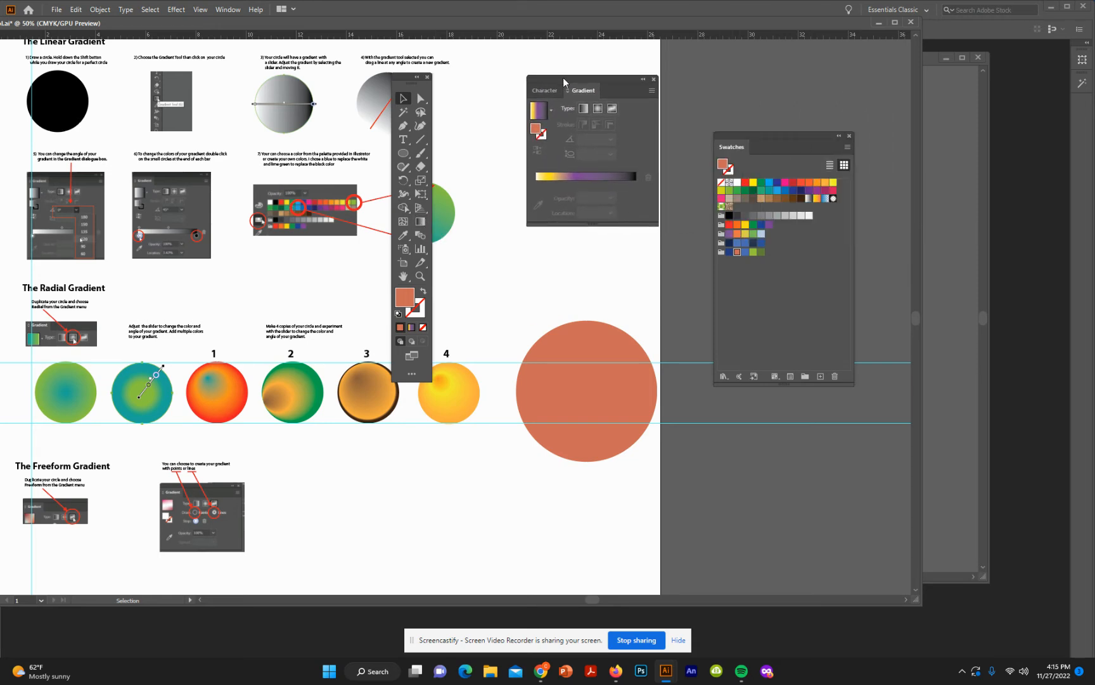
left_click(600, 393)
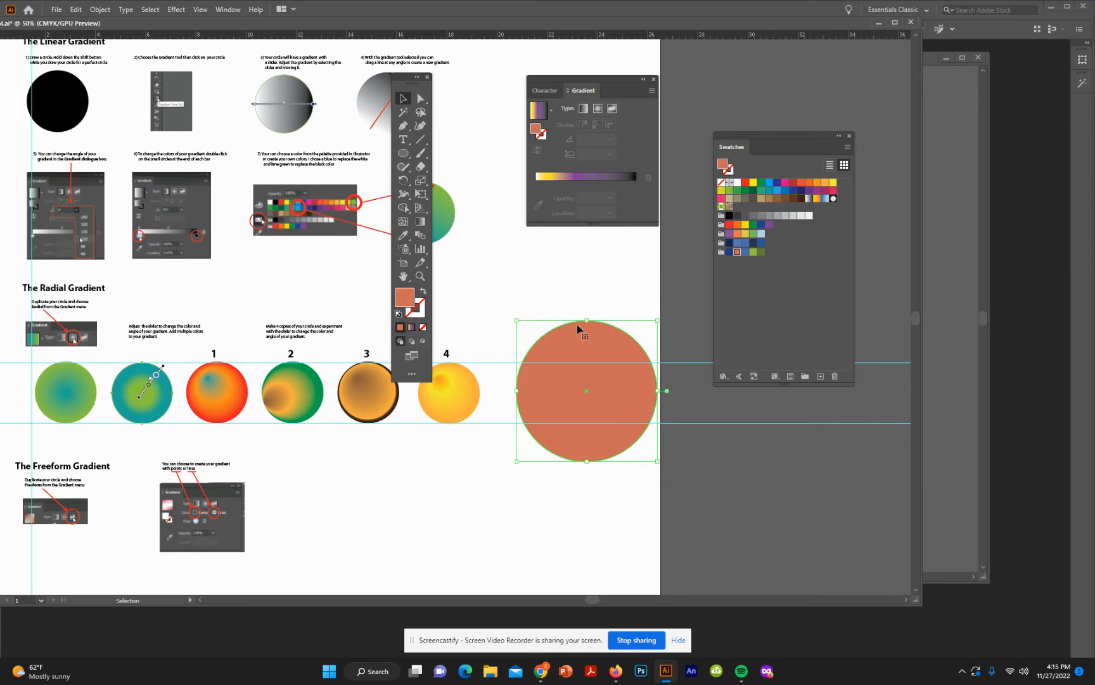
left_click(598, 109)
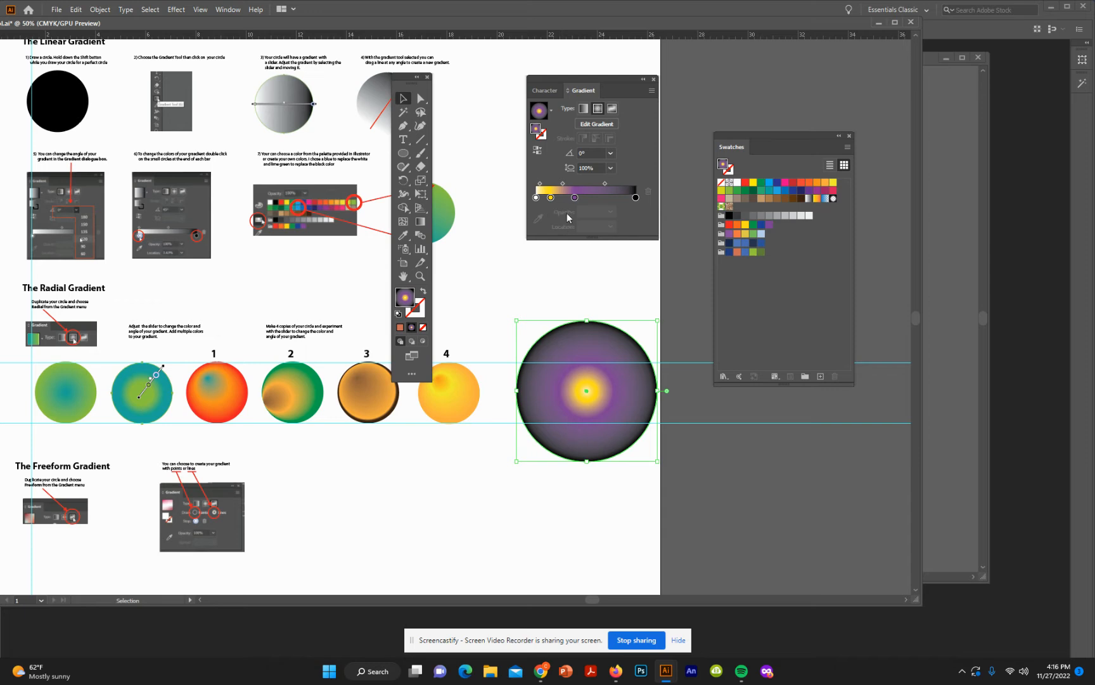
- Shift the radial gradient's purple stop to about 73% and add a light blue stop at about 35%
left_click_drag(575, 198, 608, 198)
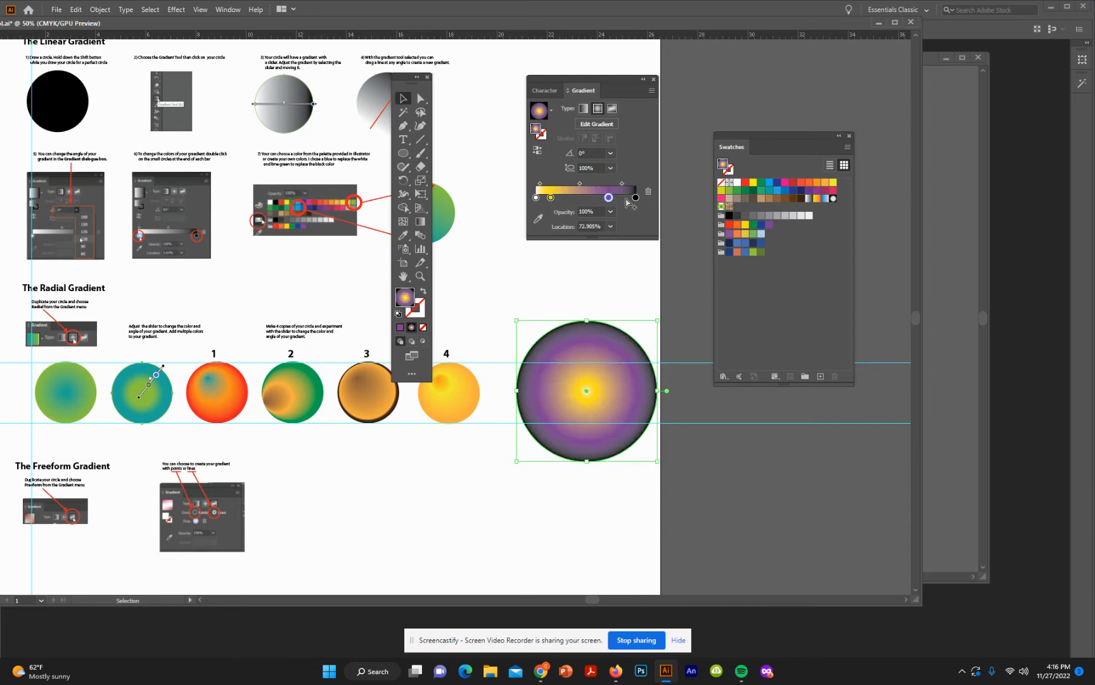
left_click_drag(761, 235, 572, 197)
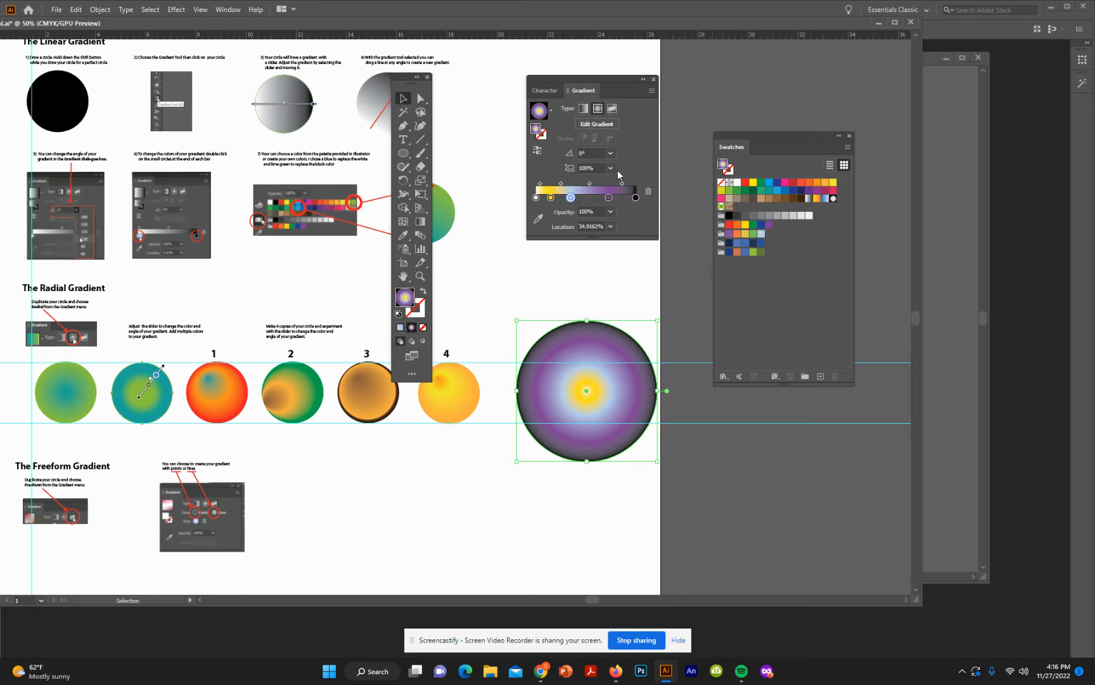
- Set the radial gradient's aspect ratio to 20% and its angle to -30°, then reduce the aspect ratio to 10%
left_click(612, 170)
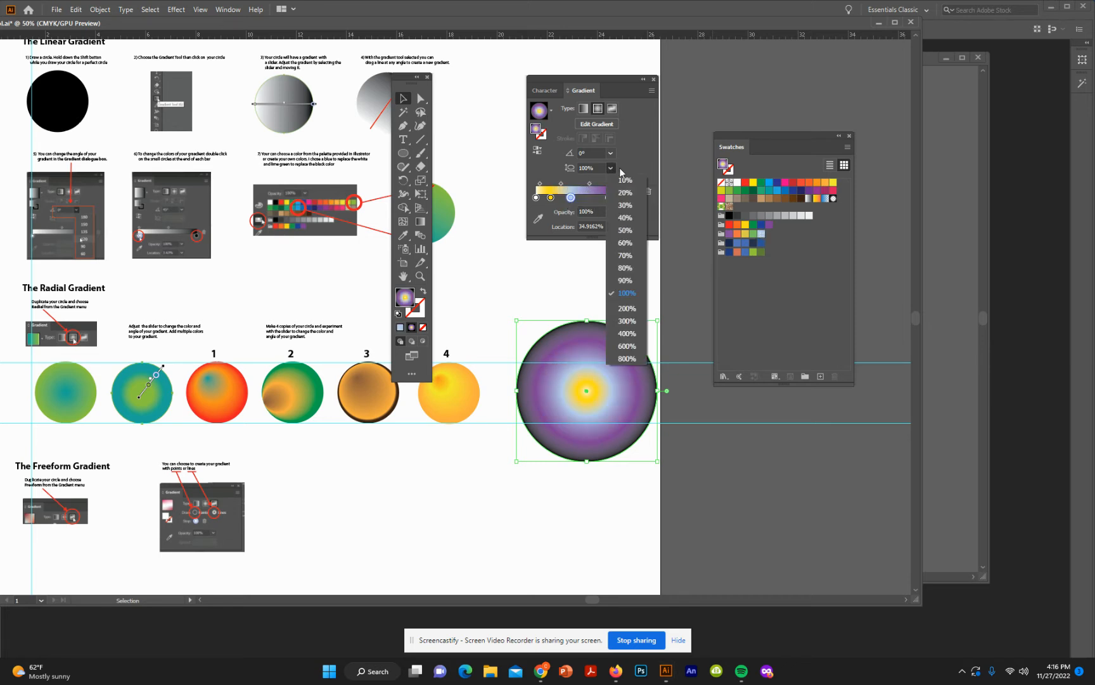
left_click(627, 193)
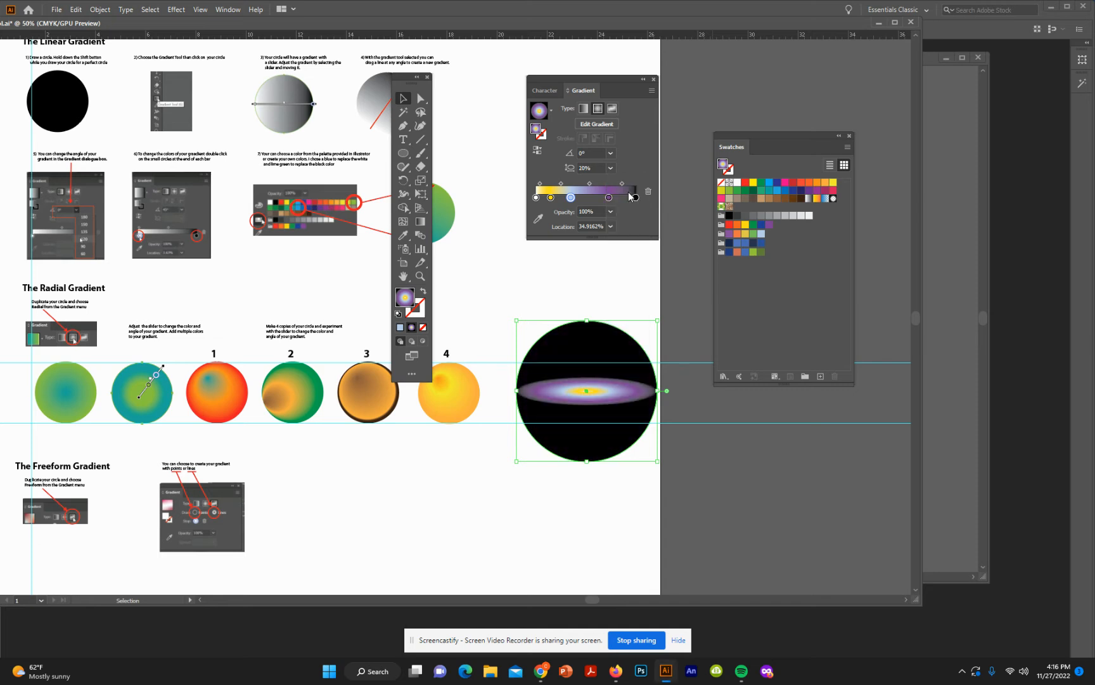
left_click(611, 154)
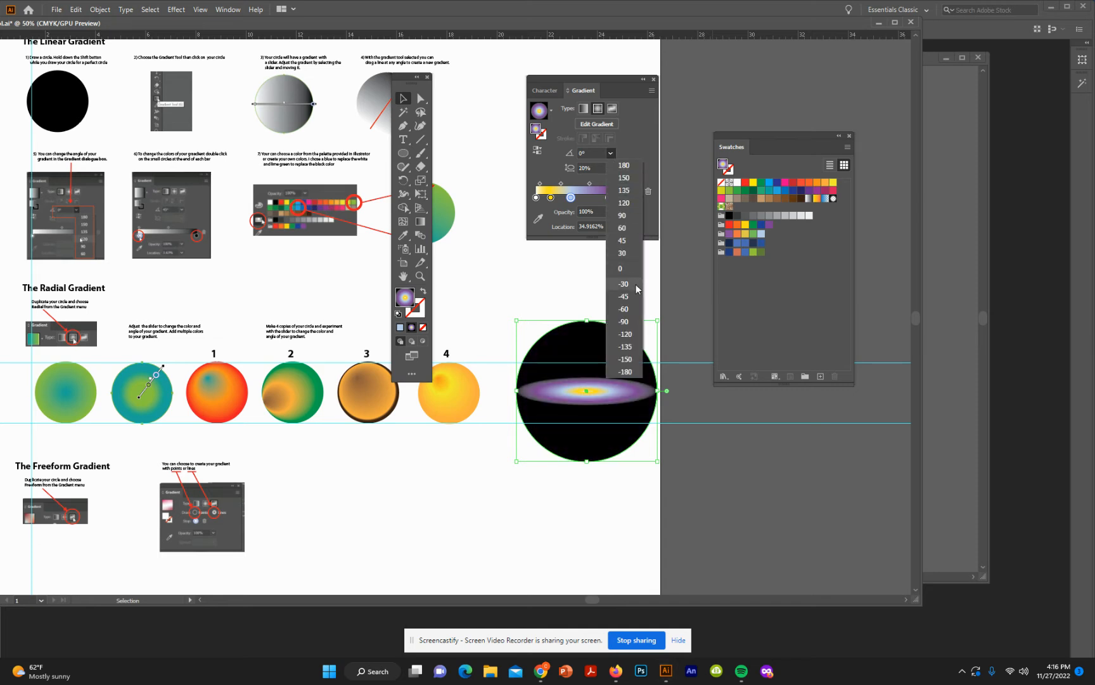
left_click(636, 284)
left_click(611, 169)
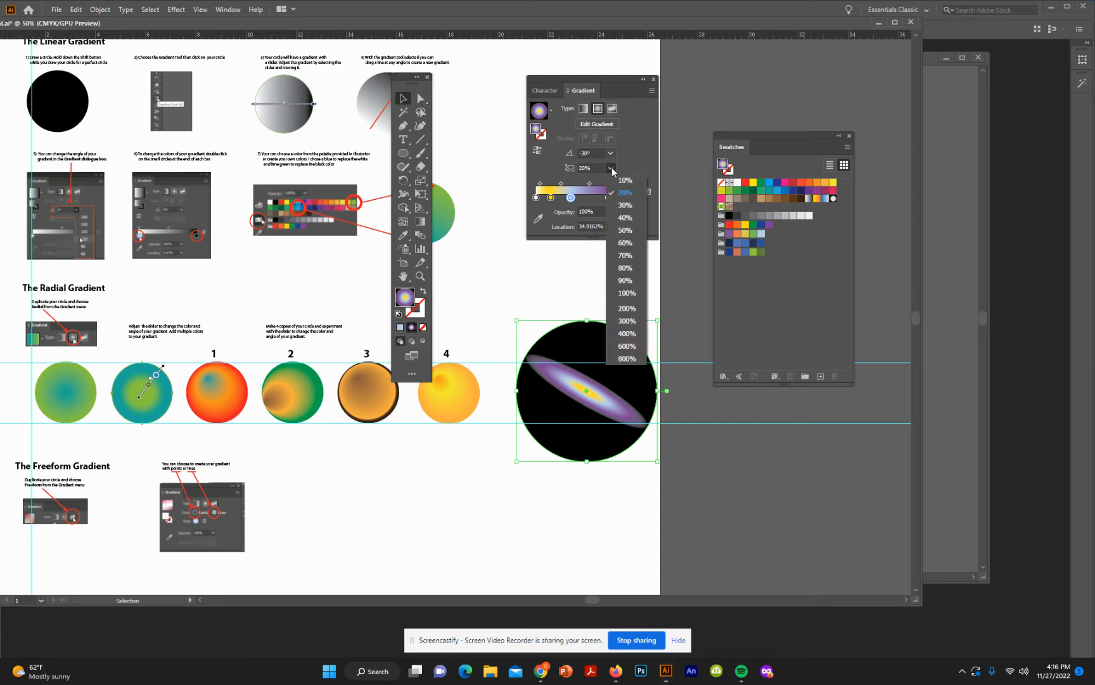
left_click(640, 181)
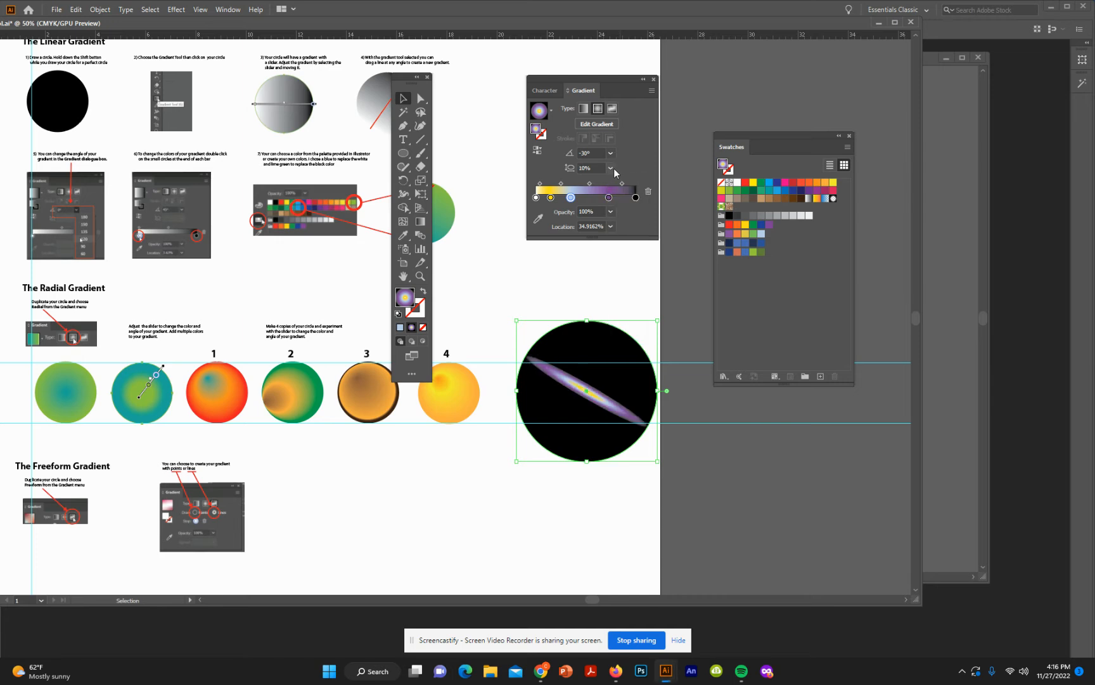
- Set the radial gradient's aspect ratio to 0.5%, then change it to 800%
left_click(609, 169)
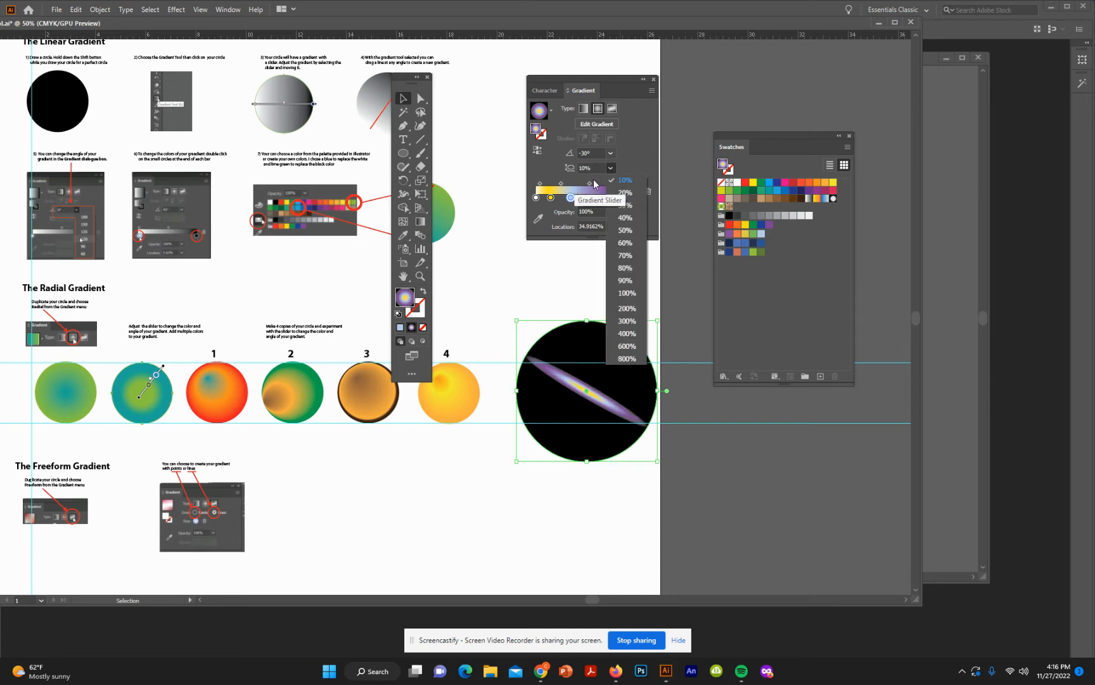
left_click(550, 173)
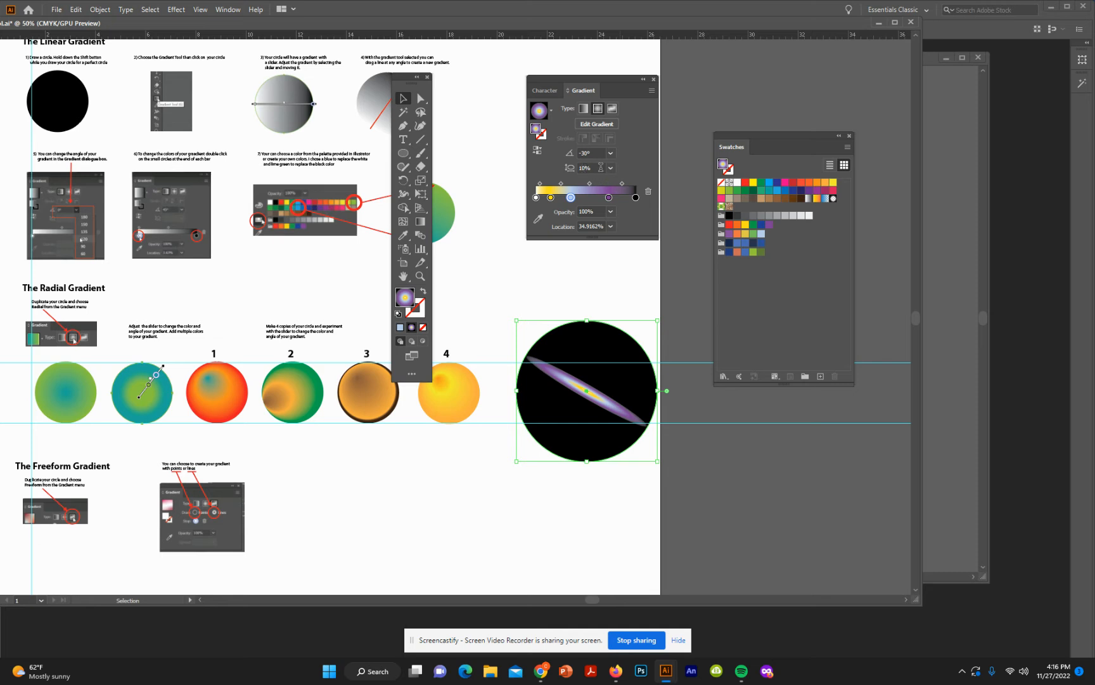
left_click(570, 168)
type("6")
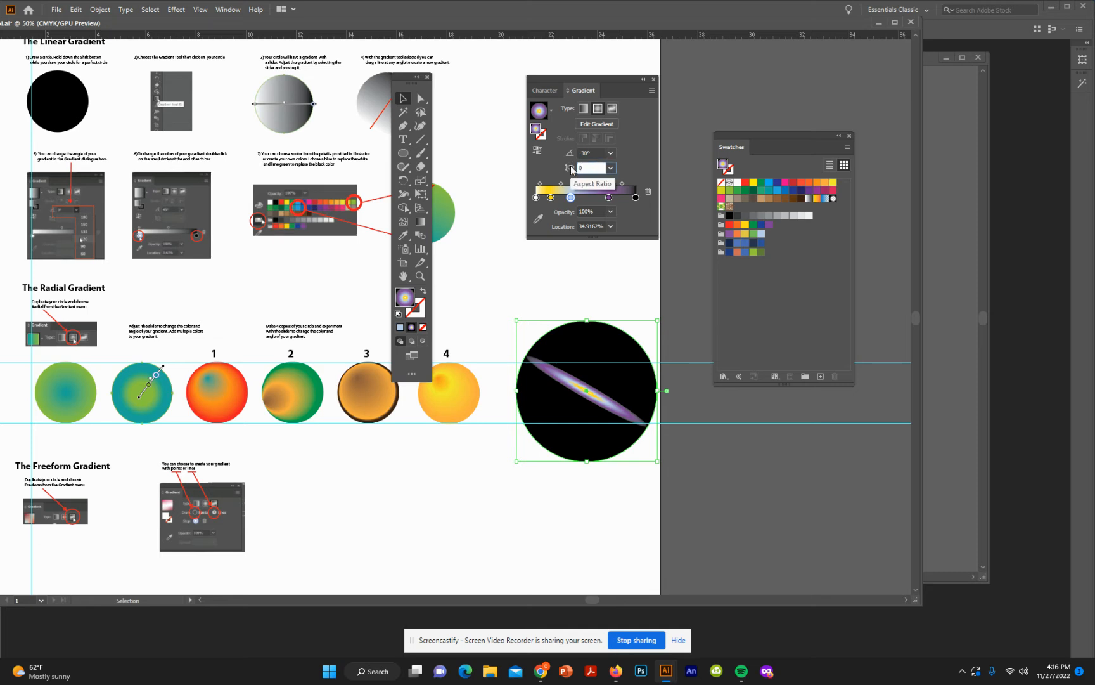
type(".5")
key("Return")
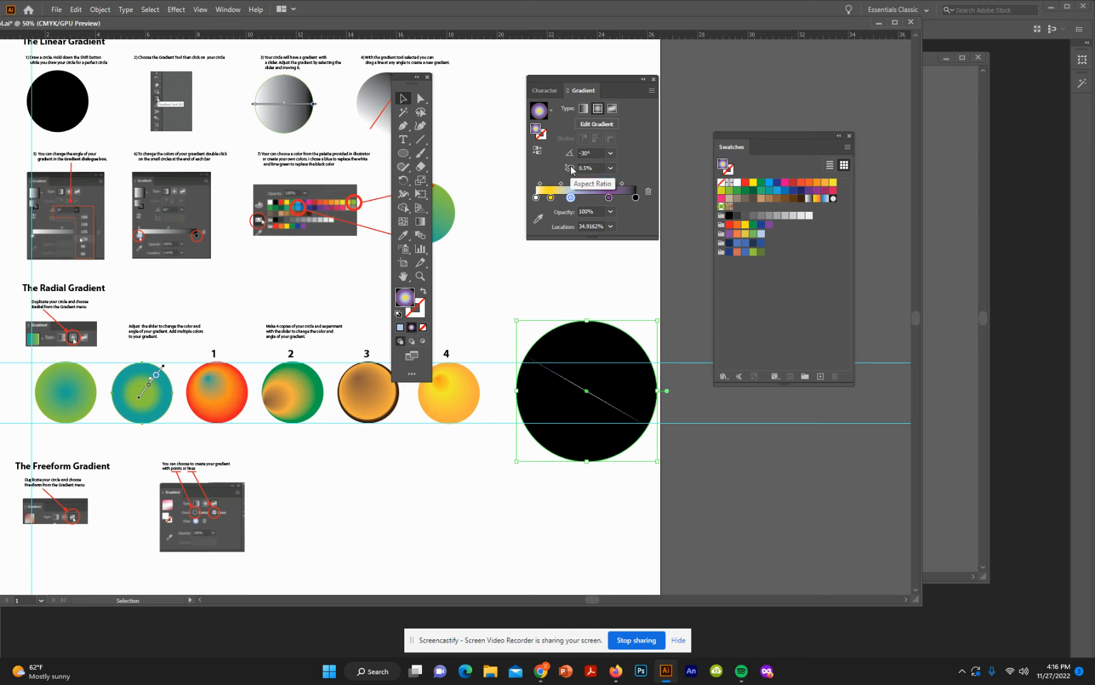
left_click(611, 168)
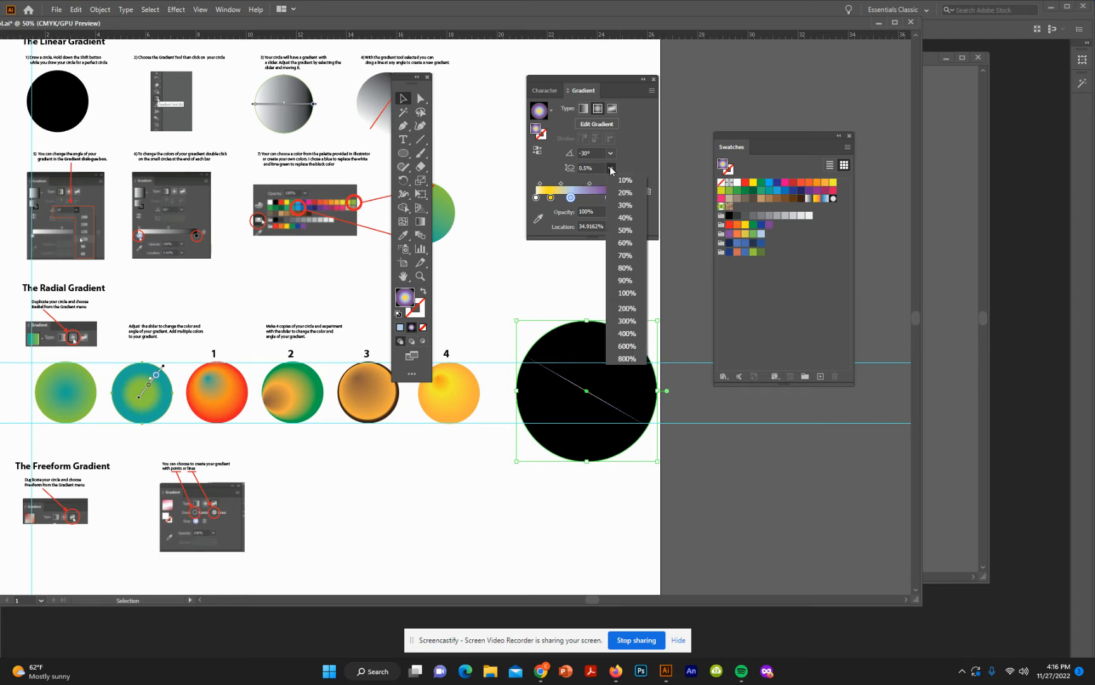
left_click(631, 359)
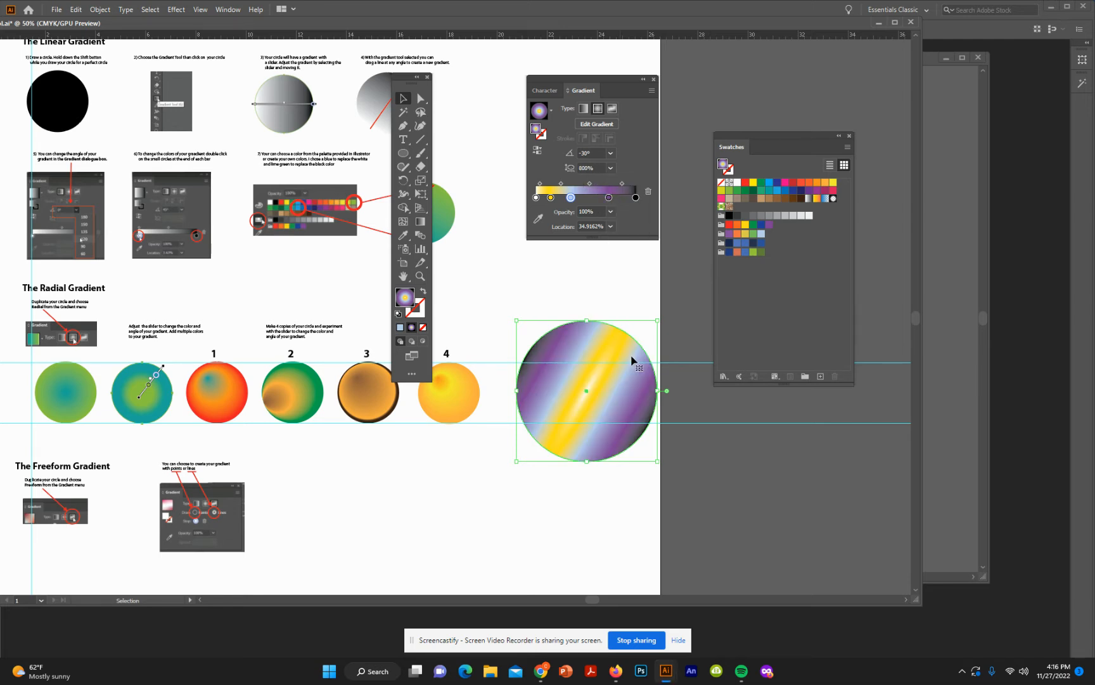
- Move the circle down level with the Freeform Gradient section and place the Gradient panel just above it
scroll(417, 486, "down", 5)
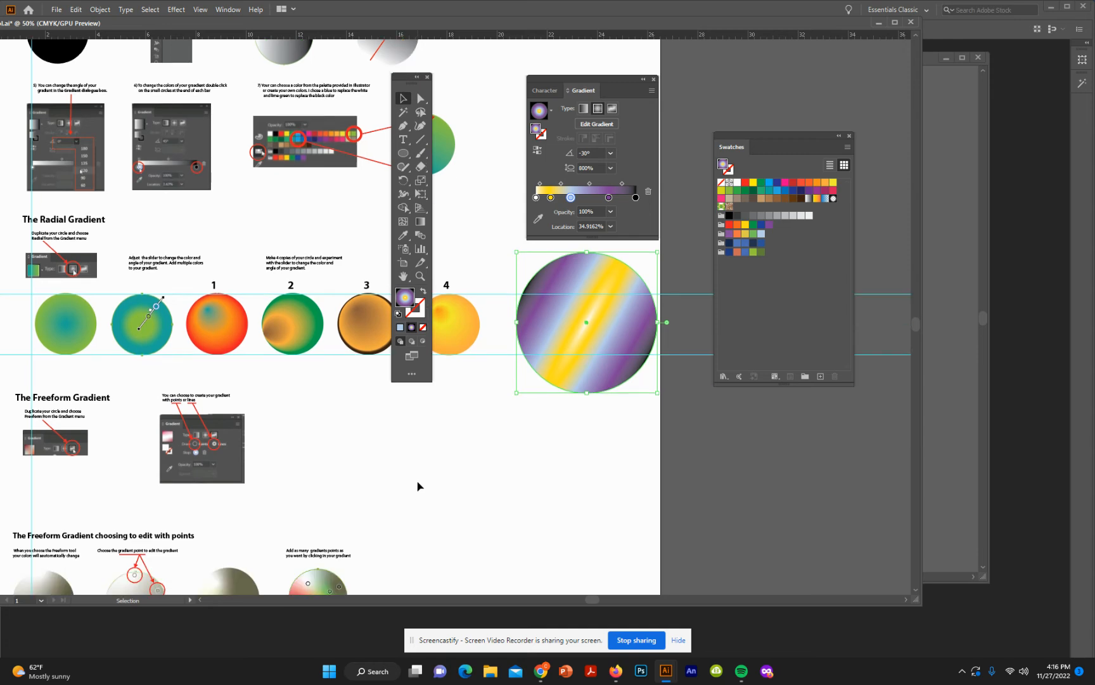
scroll(417, 486, "up", 3)
scroll(416, 485, "up", 2)
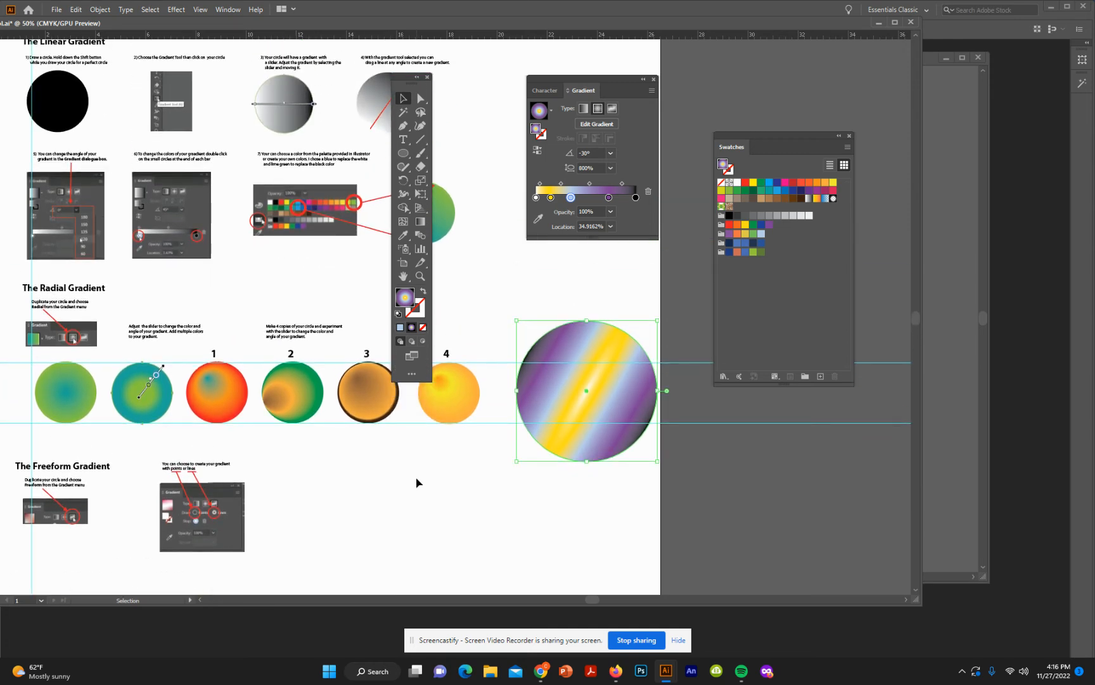
scroll(417, 484, "down", 5)
scroll(416, 483, "down", 1)
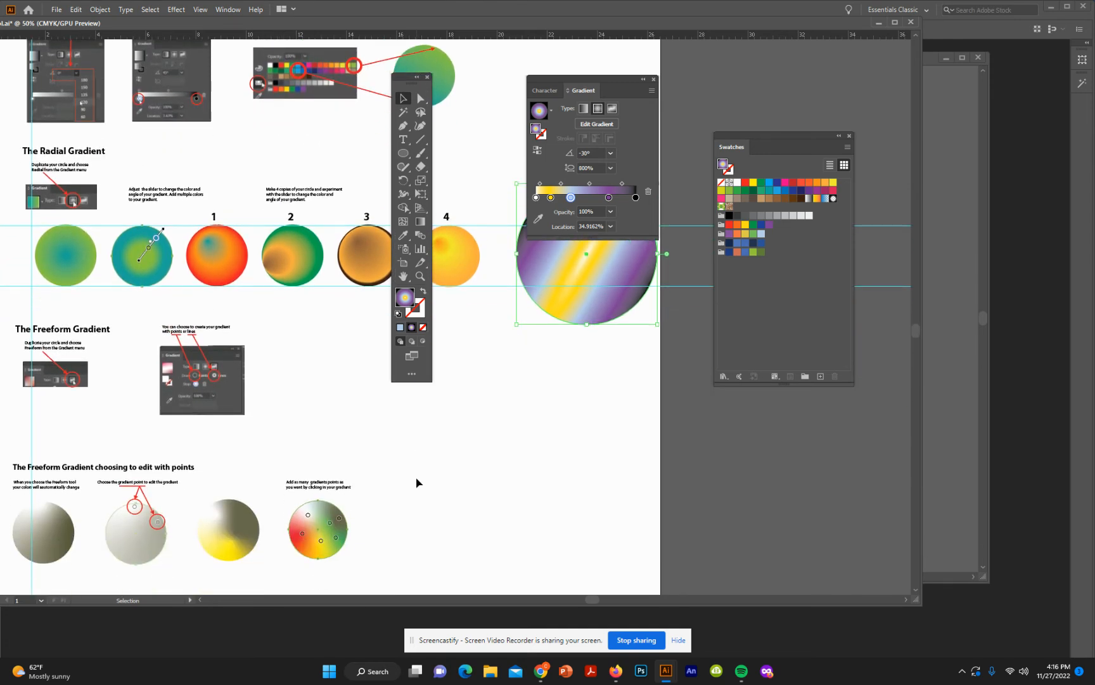
scroll(416, 483, "up", 2)
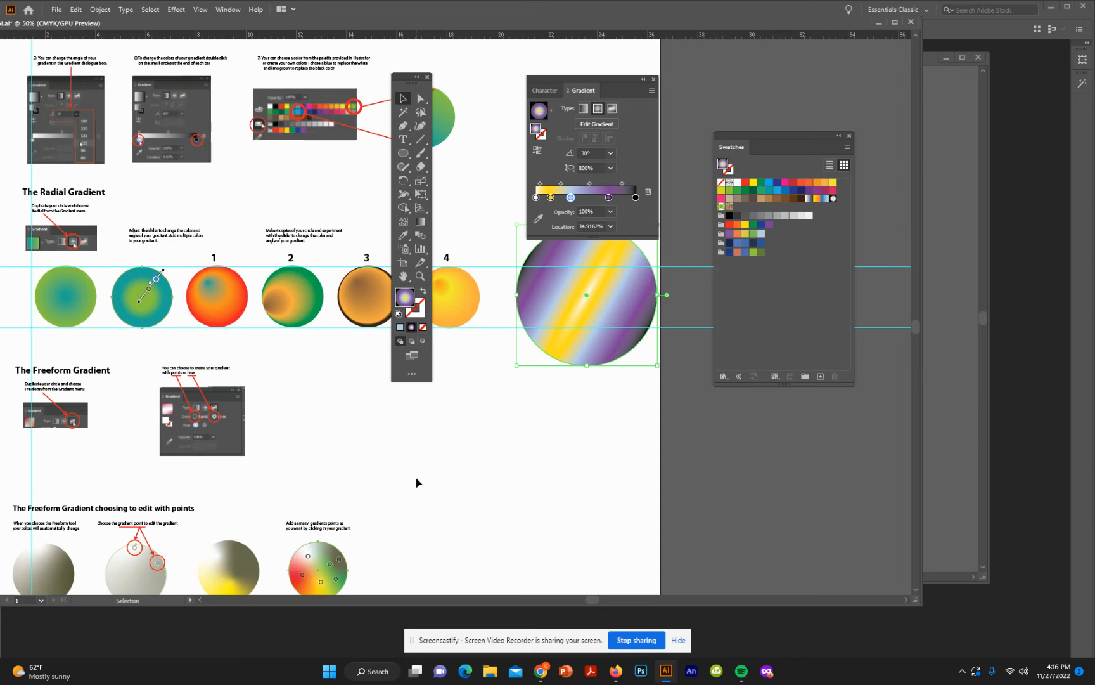
scroll(423, 480, "up", 2)
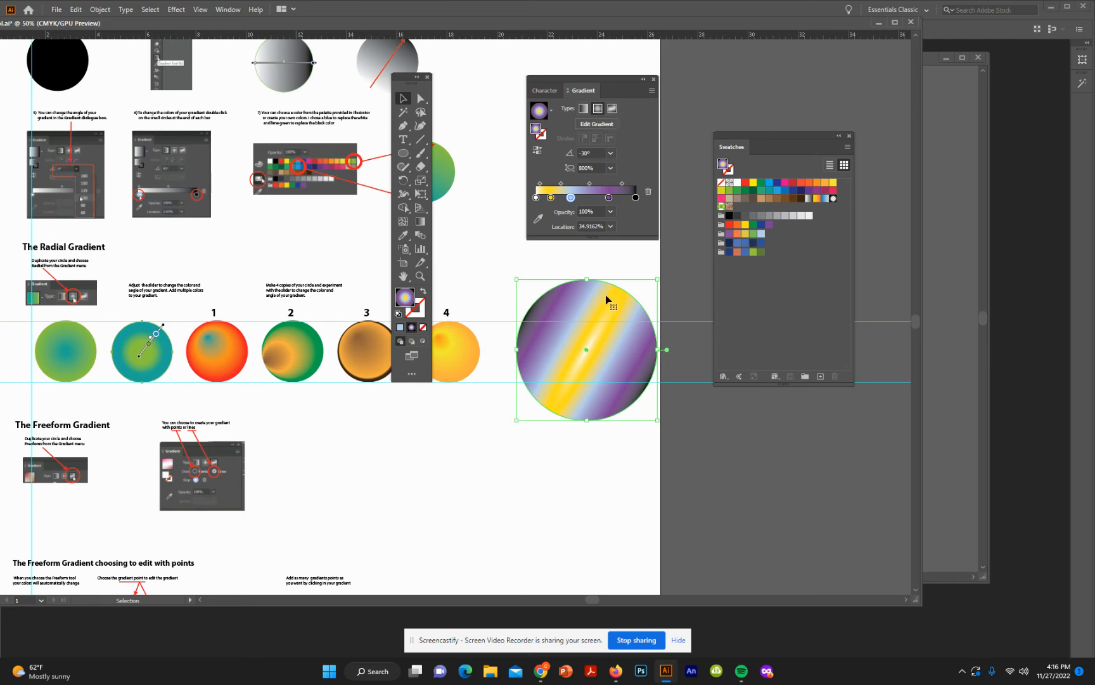
left_click_drag(604, 310, 589, 483)
scroll(685, 426, "down", 4)
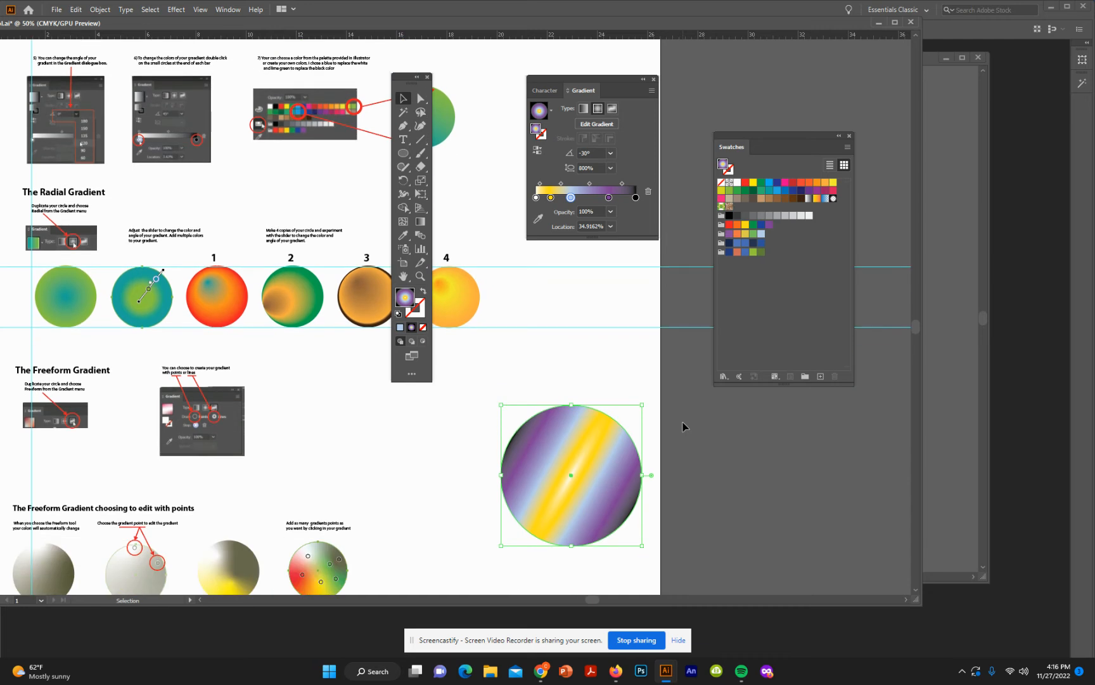
left_click_drag(584, 87, 569, 144)
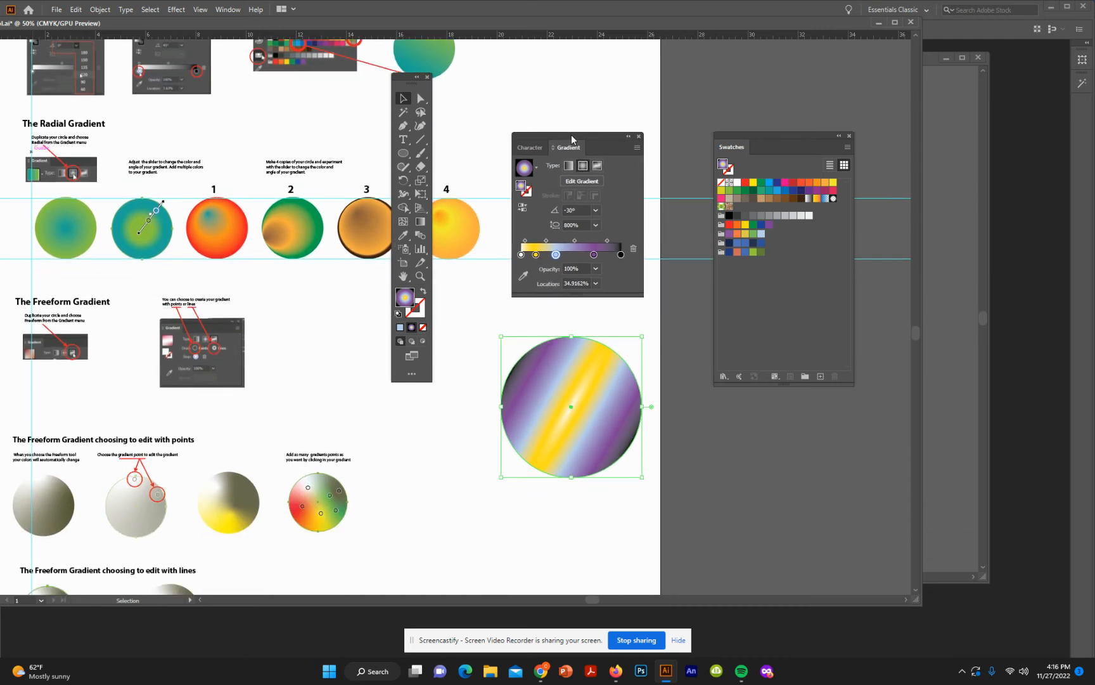
- Apply a freeform gradient to the circle and recolour its upper-right point olive green and its upper-left point golden orange from the swatches
left_click(597, 166)
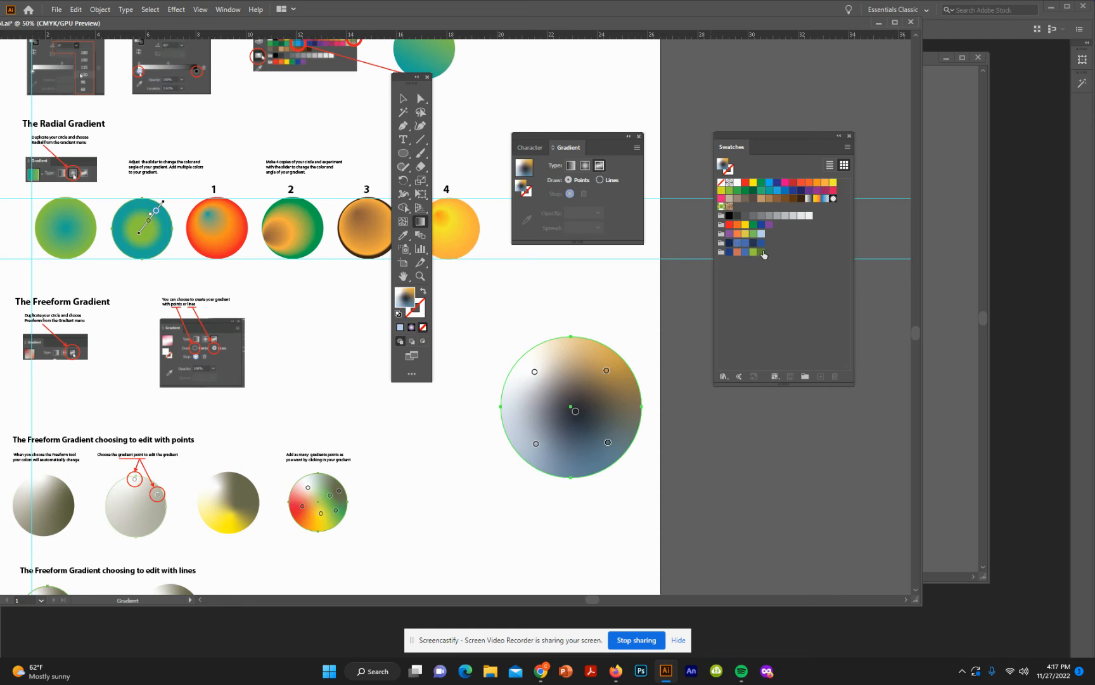
left_click_drag(763, 252, 606, 372)
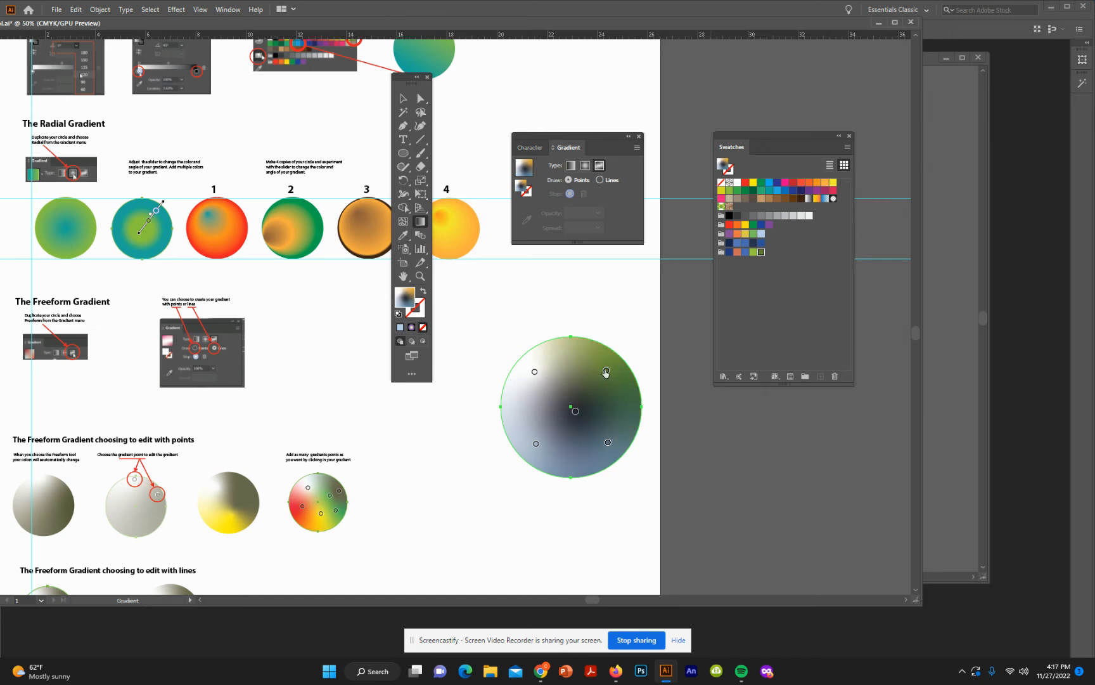
left_click_drag(825, 183, 535, 372)
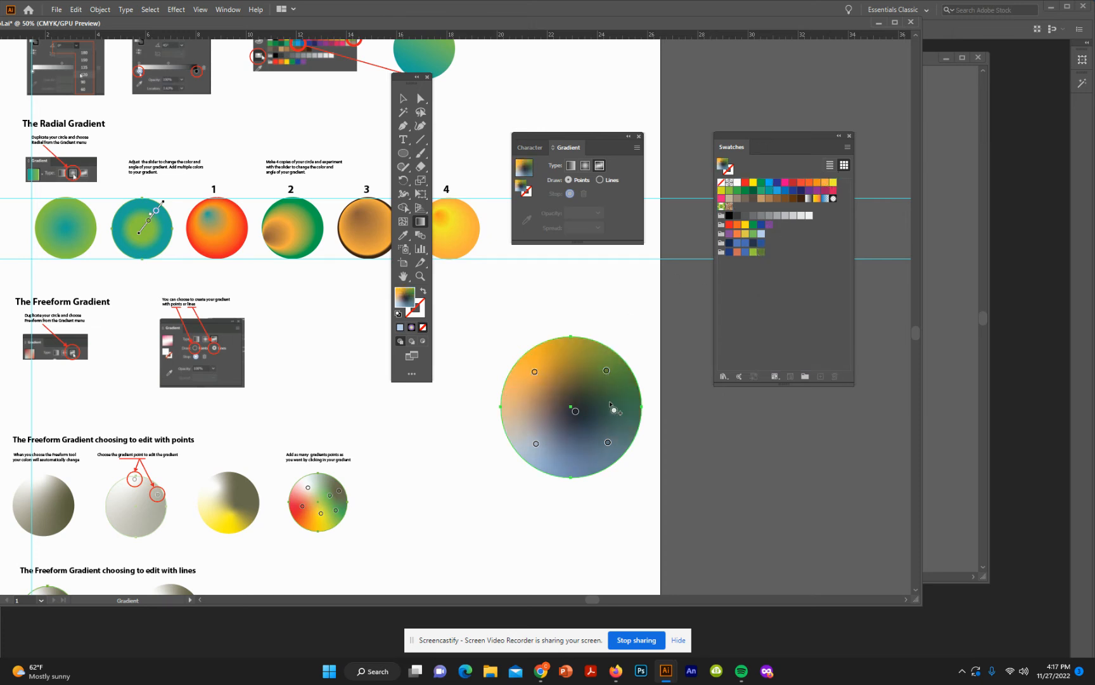
- Move the dark centre point up between the two upper points and add a purple point in the circle's lower middle
left_click_drag(575, 410, 573, 368)
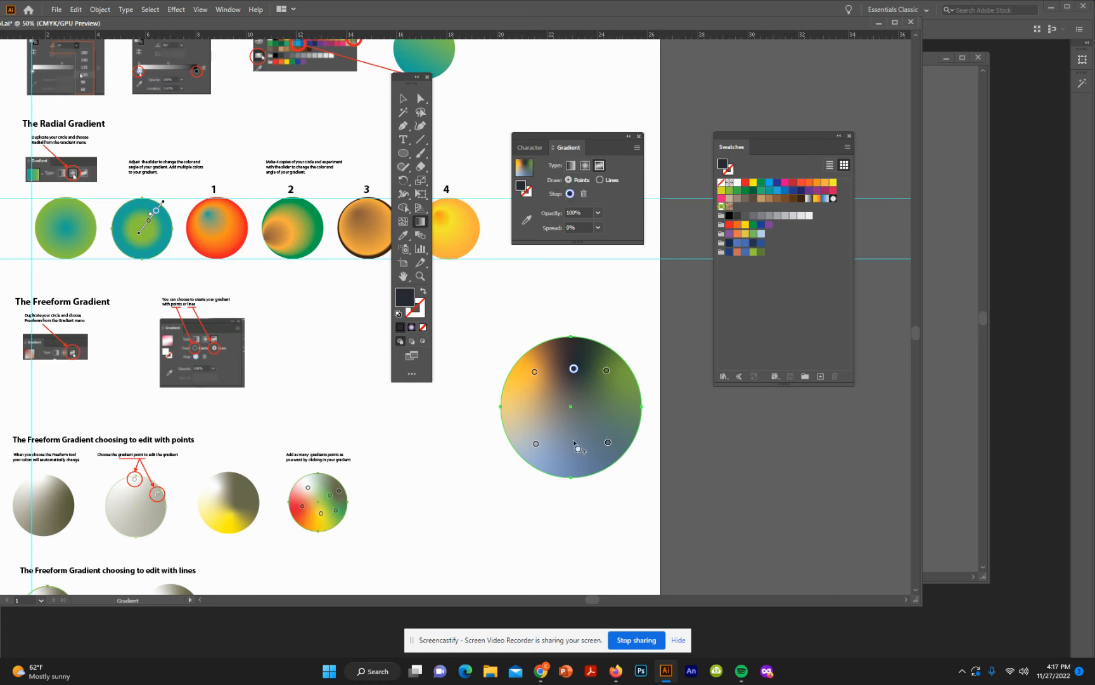
double_click(568, 436)
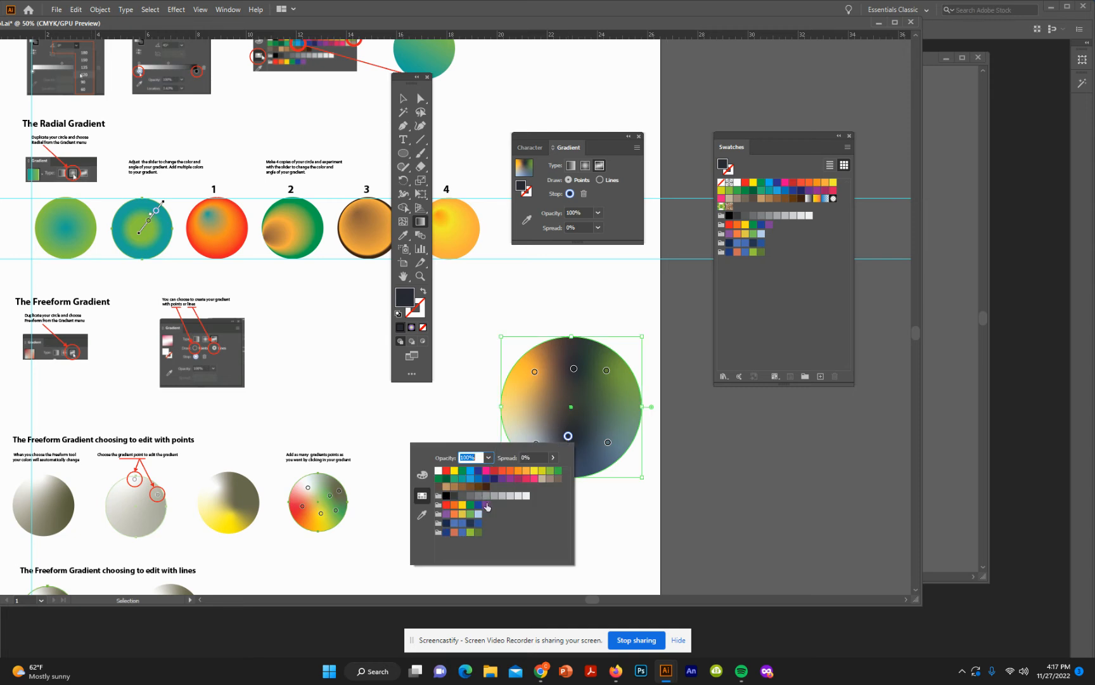
left_click(487, 504)
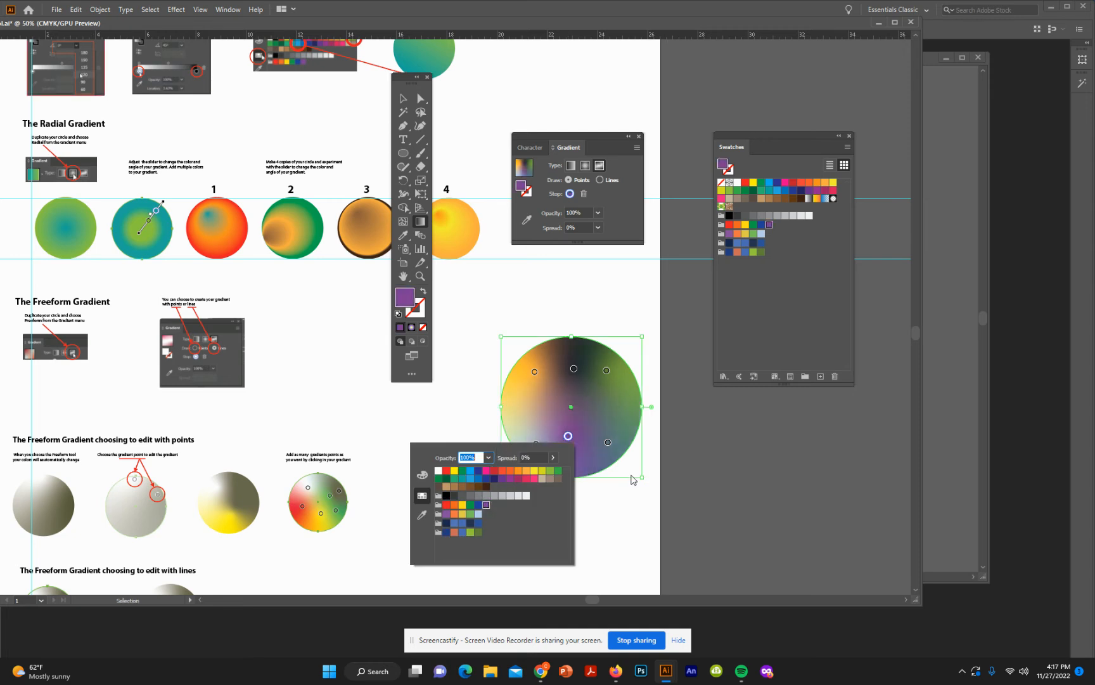
key("g")
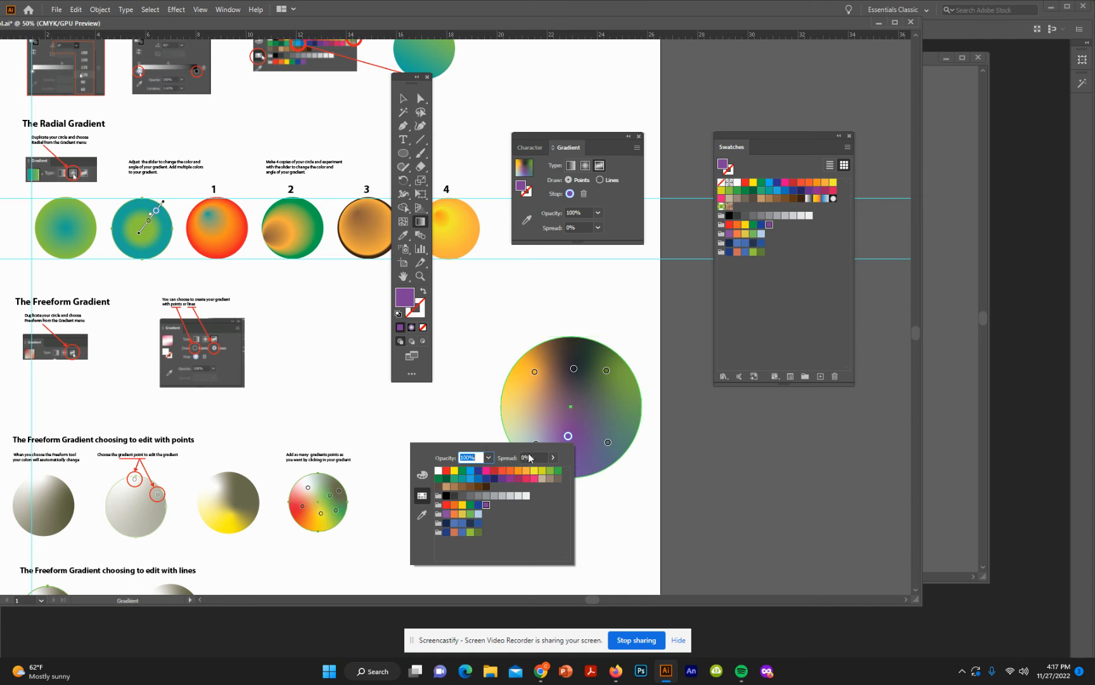
- Switch the freeform gradient to Lines, draw a curved three-stop line across the circle, and colour its far-right stop green
left_click(599, 179)
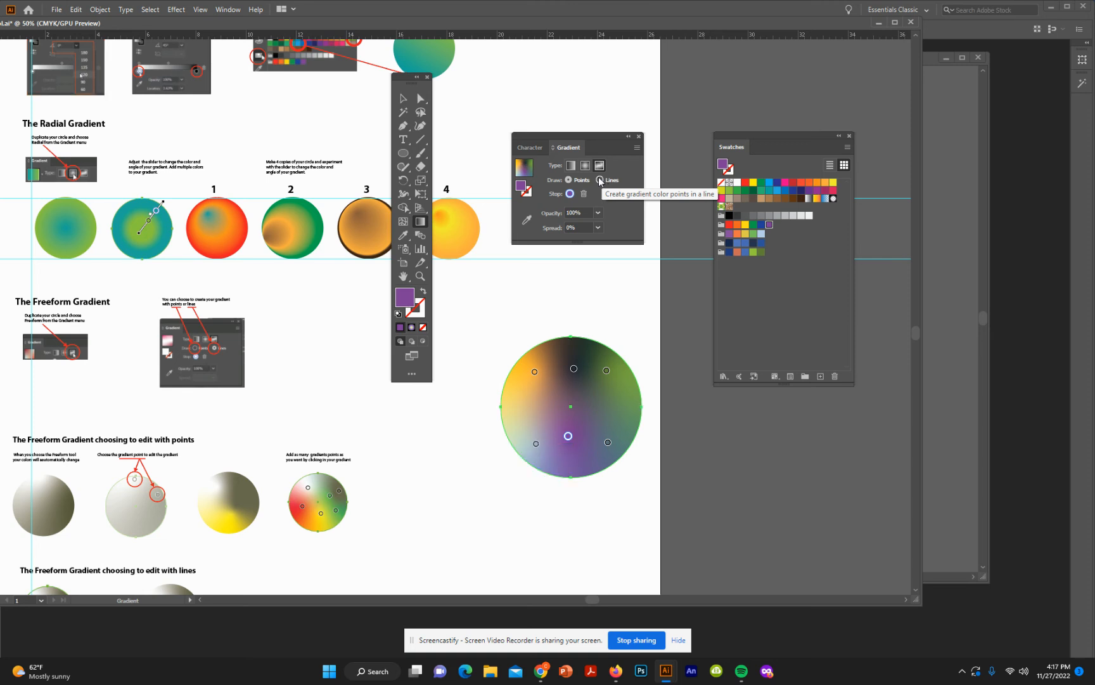
left_click(599, 180)
left_click(519, 403)
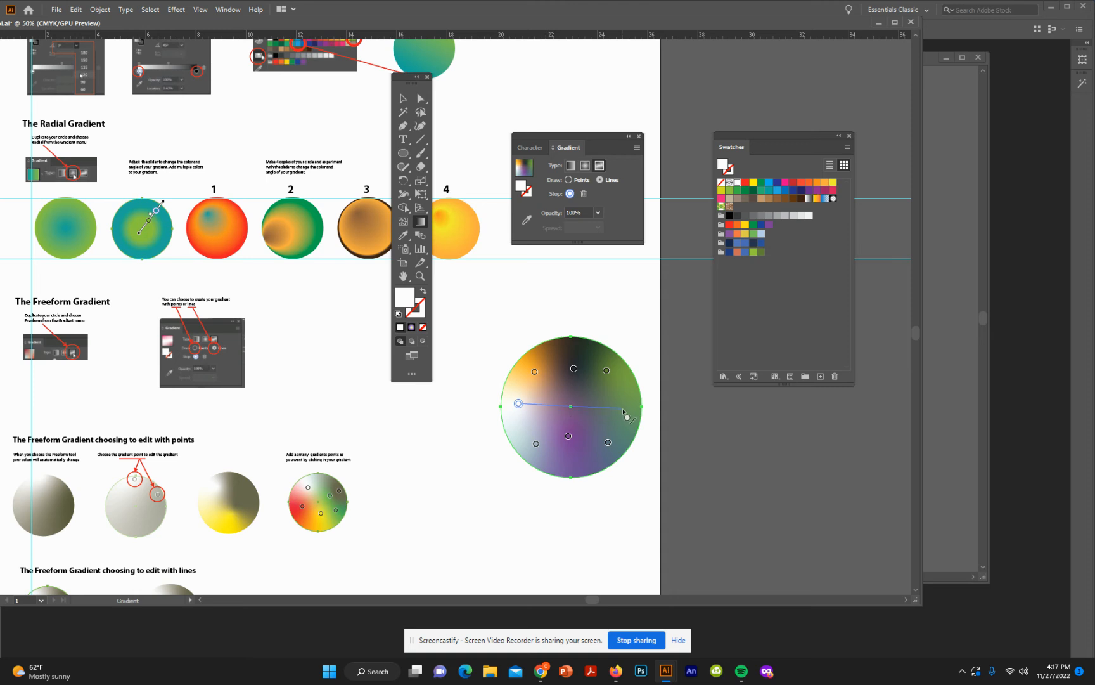
left_click(622, 408)
left_click(584, 440)
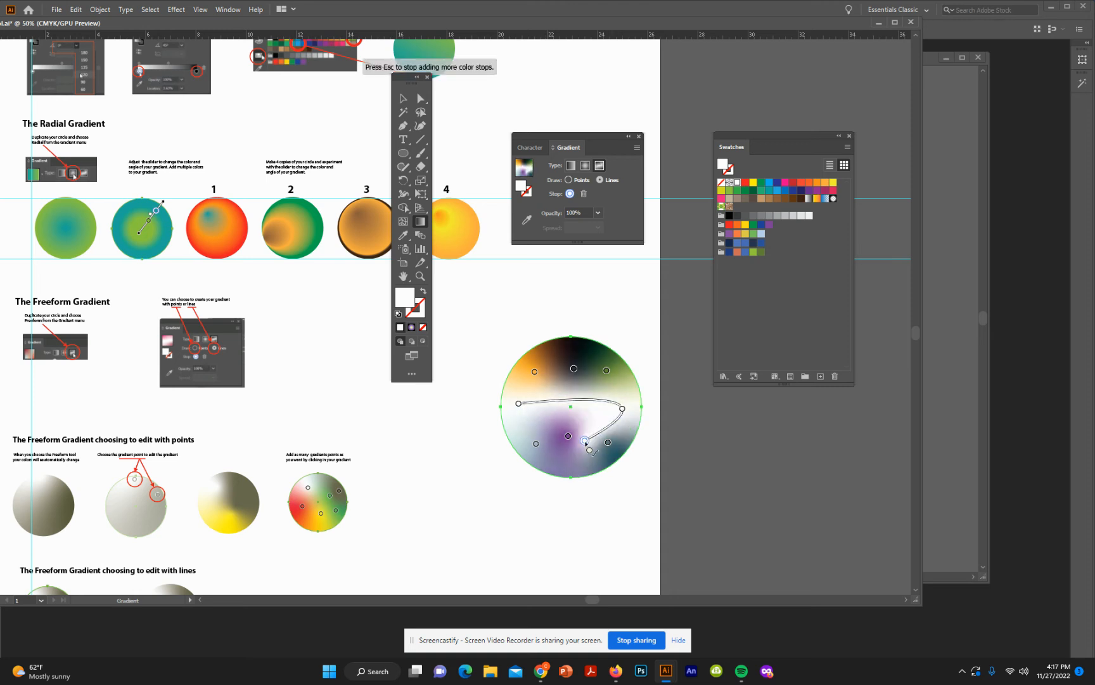
key("Escape")
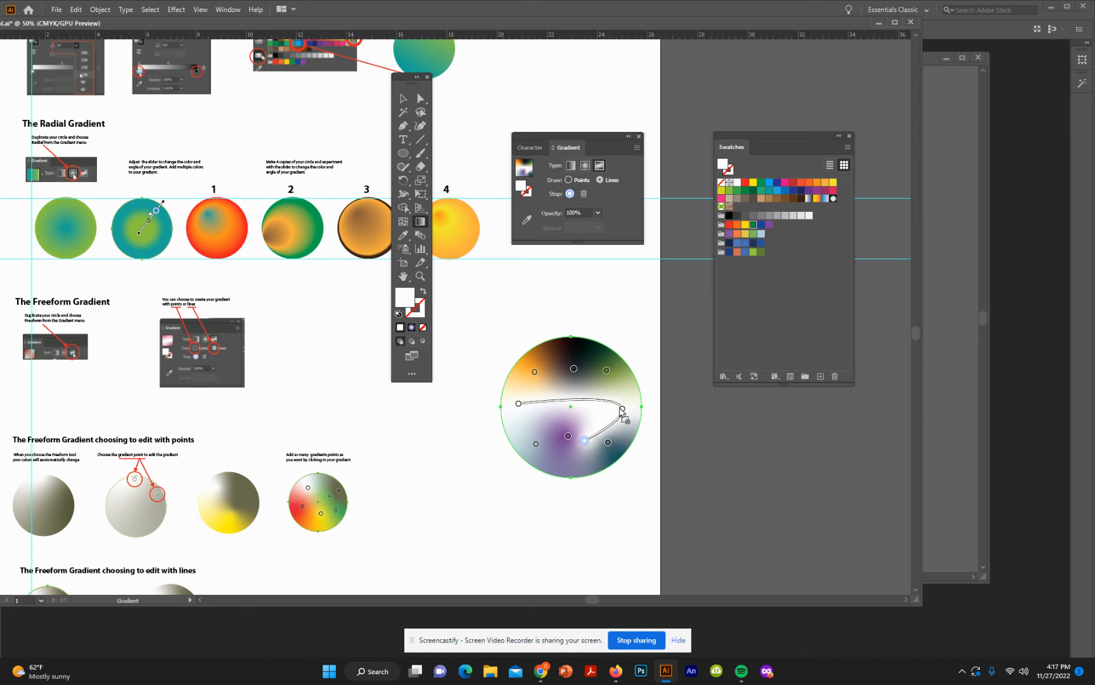
left_click_drag(623, 409, 622, 408)
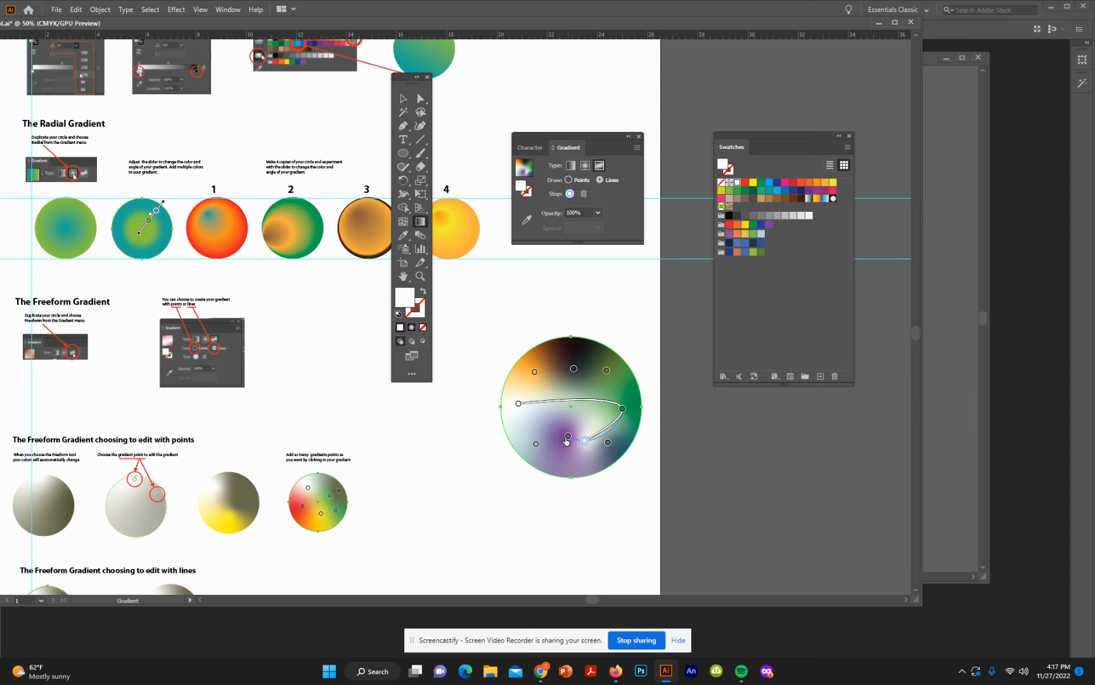
left_click(406, 98)
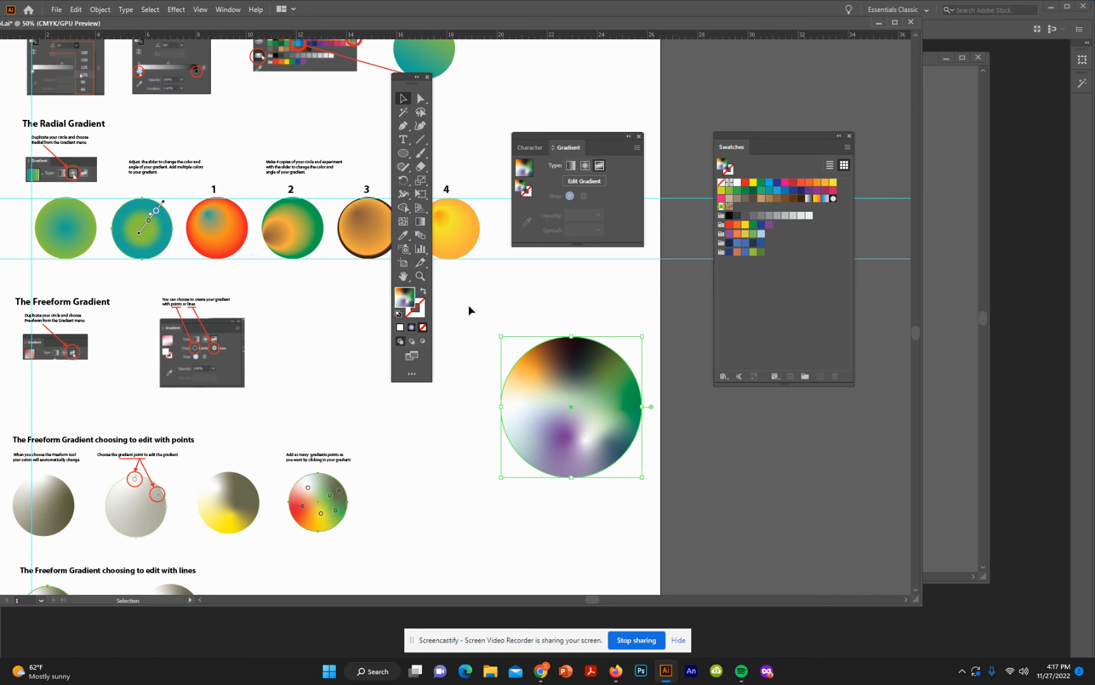
- Examine the assignment instructions, the linear, radial and freeform example rows and the combined square artwork, moving the Tools panel clear of the examples
scroll(470, 310, "down", 4)
scroll(469, 310, "down", 8)
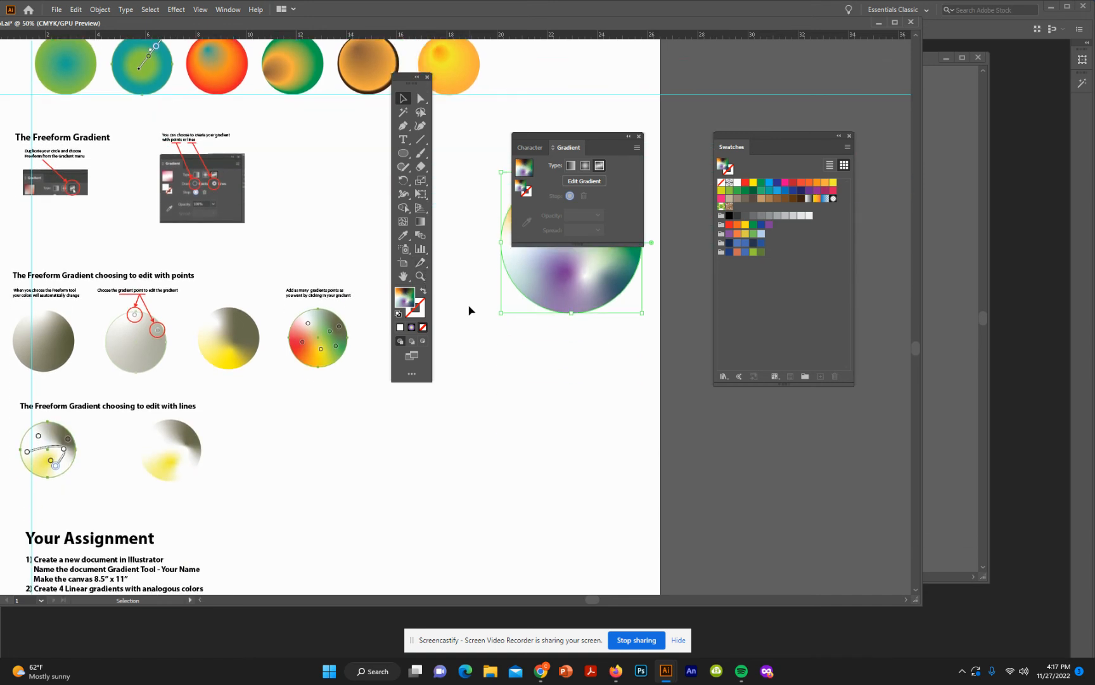
scroll(469, 310, "down", 6)
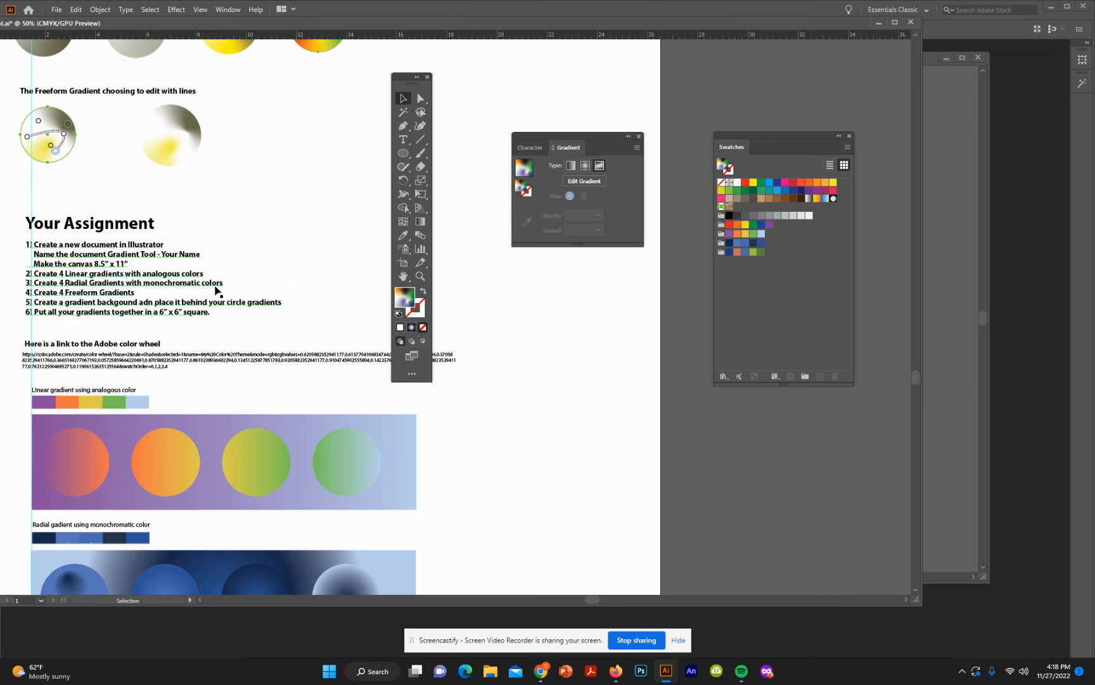
scroll(228, 289, "down", 5)
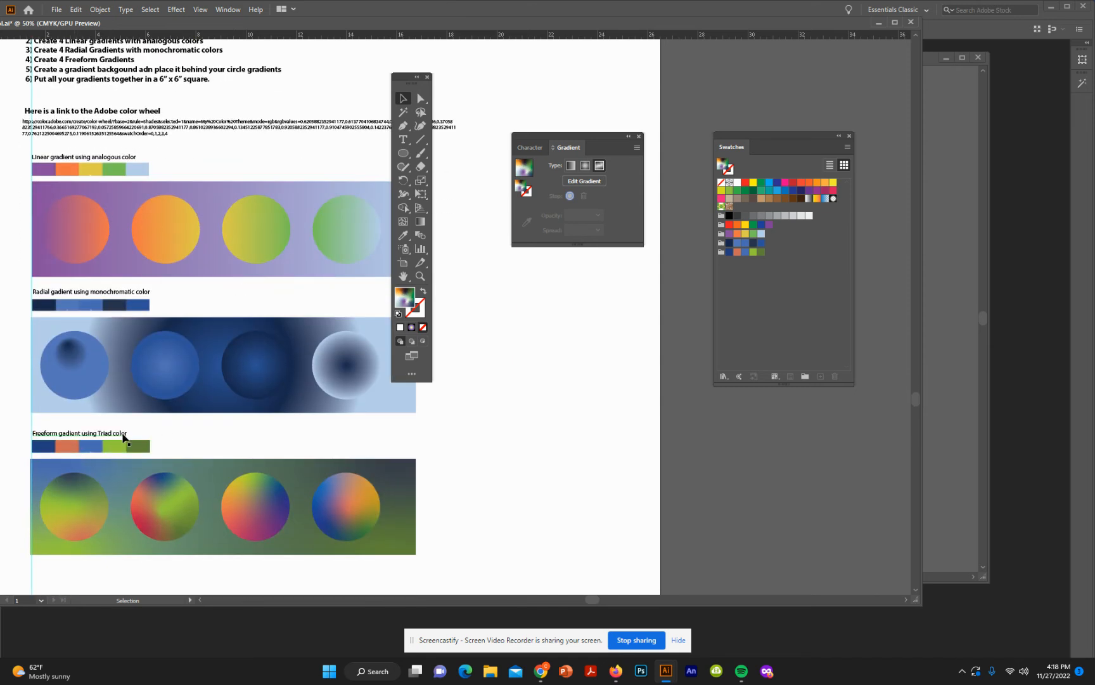
scroll(164, 306, "up", 1)
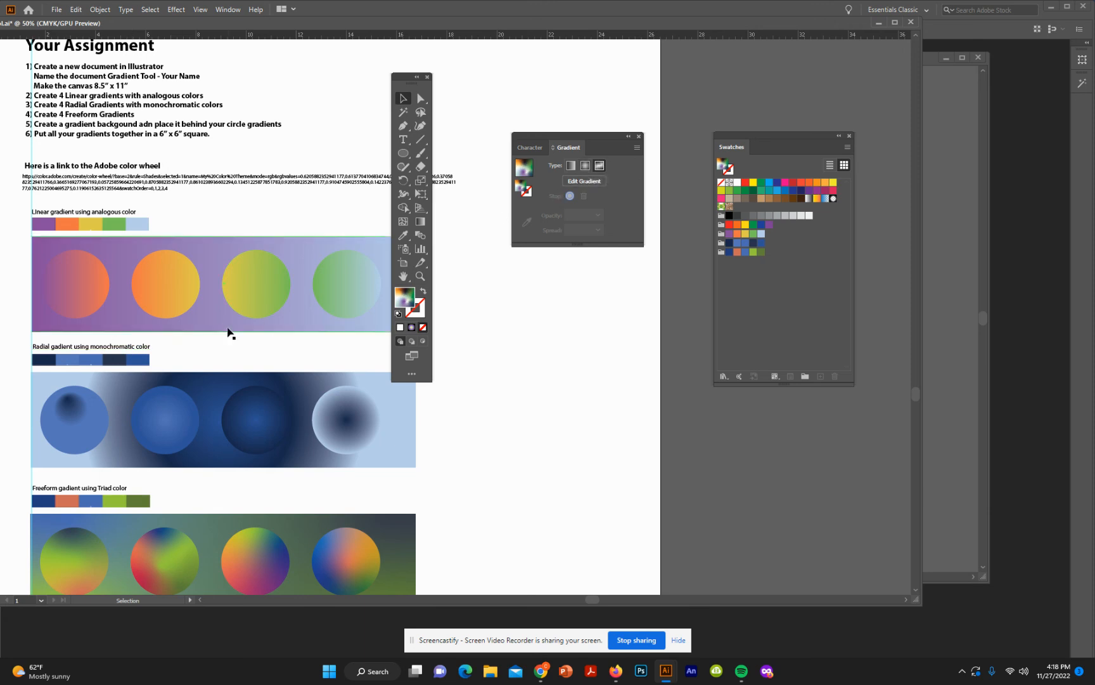
scroll(227, 330, "down", 2)
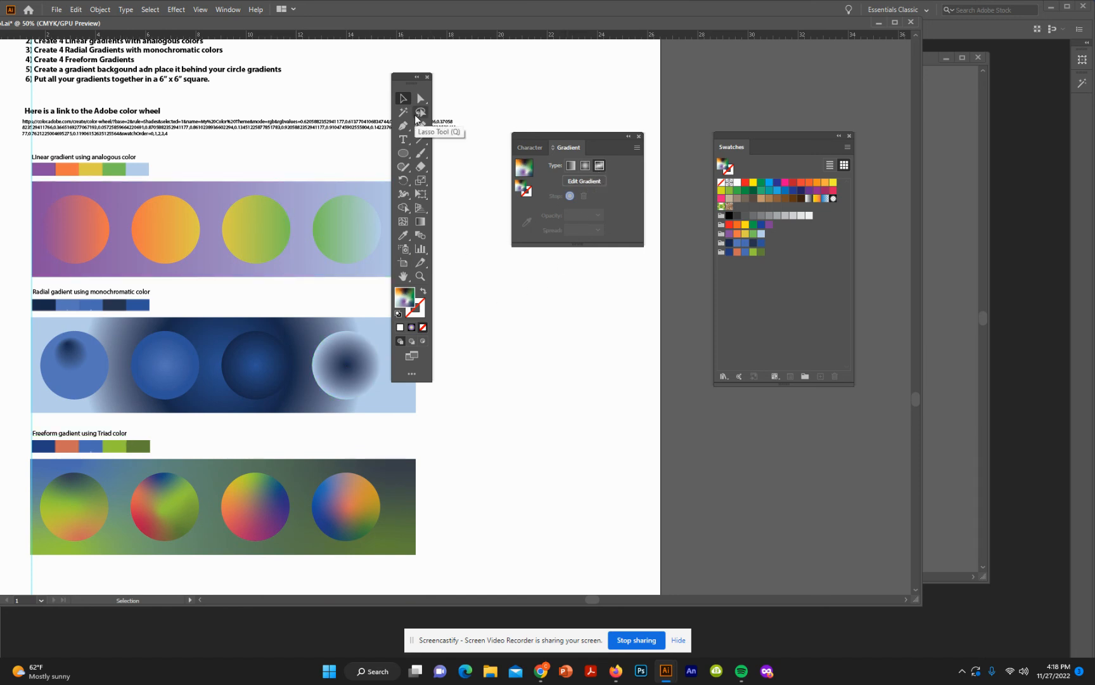
left_click_drag(411, 78, 662, 63)
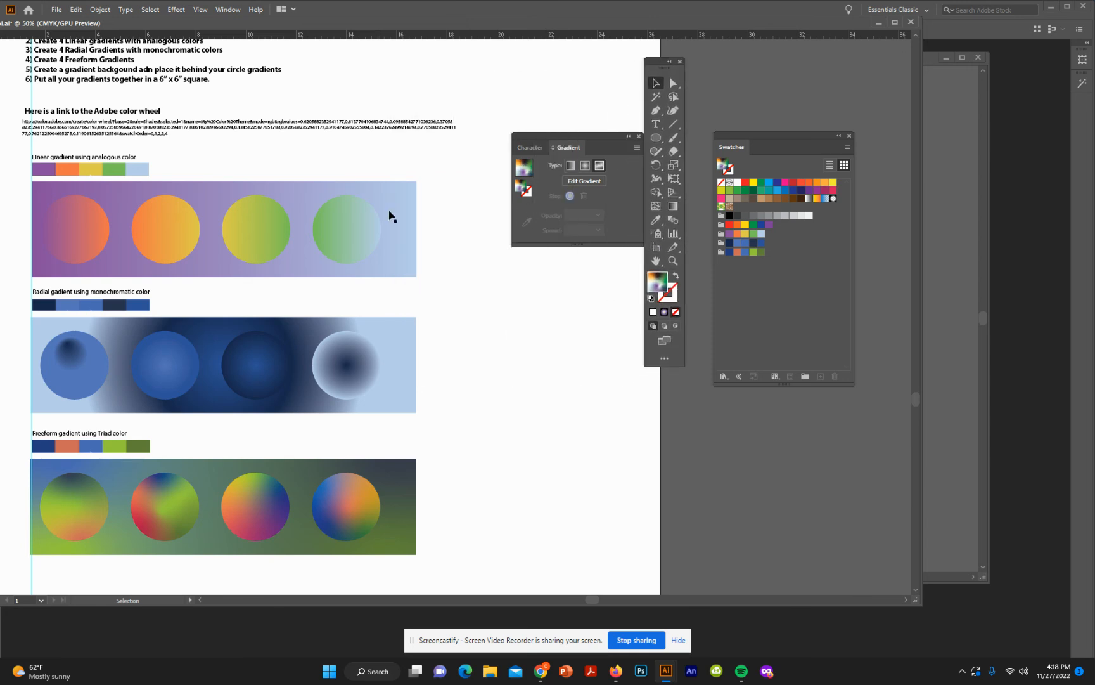
scroll(301, 274, "down", 5)
scroll(299, 272, "down", 2)
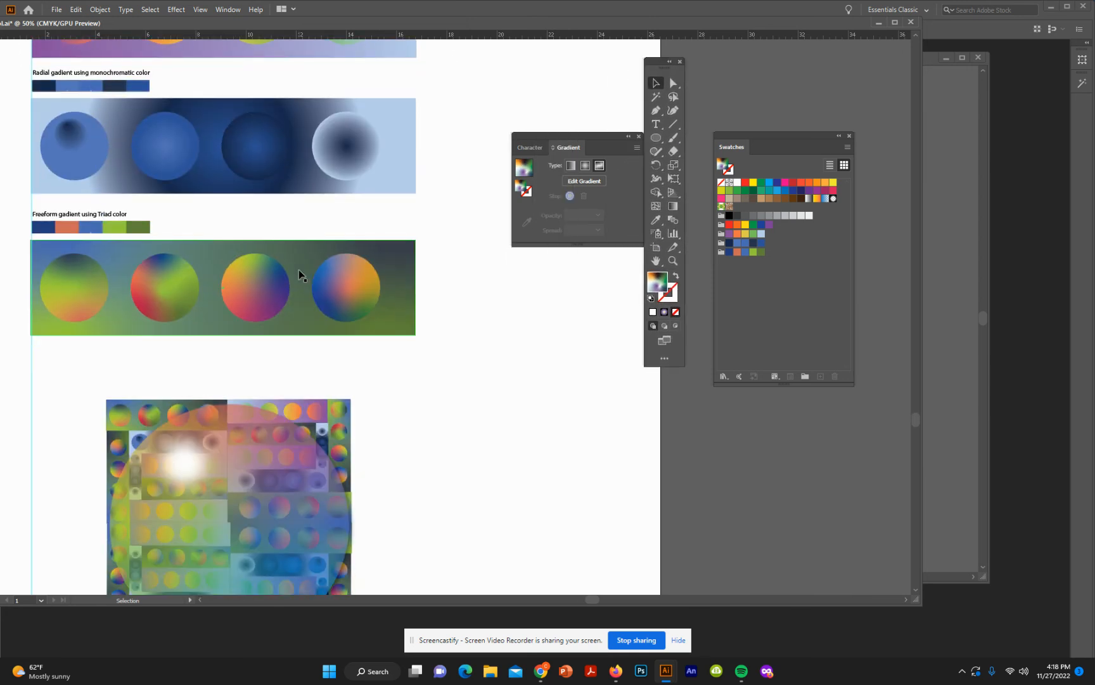
scroll(299, 270, "down", 5)
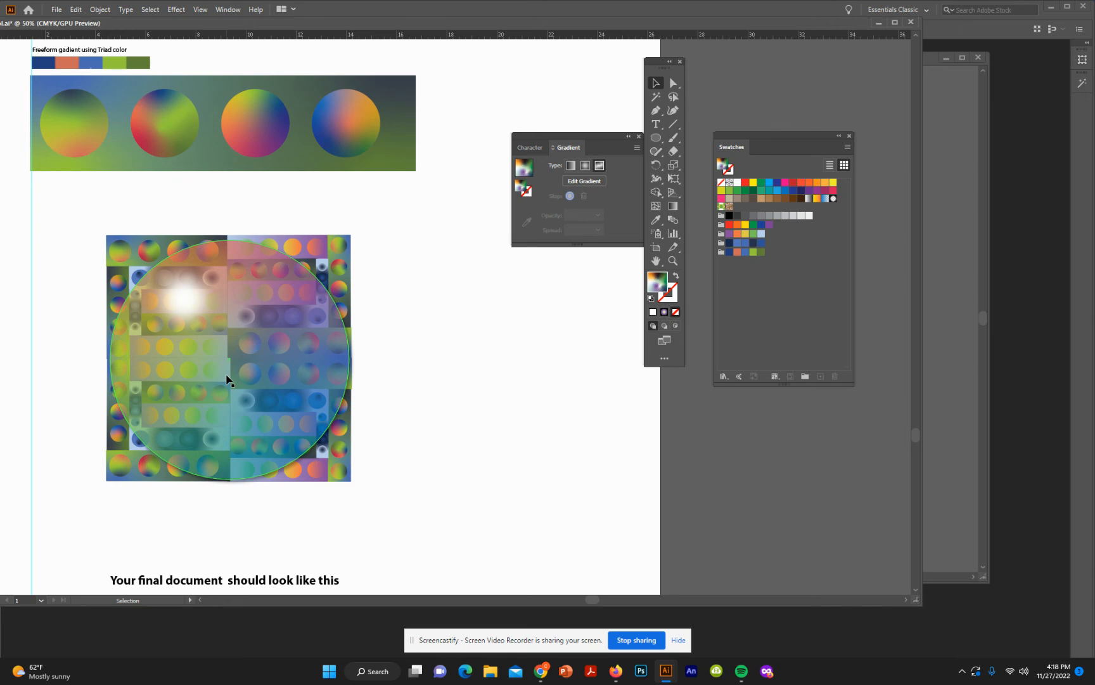
scroll(227, 379, "down", 2)
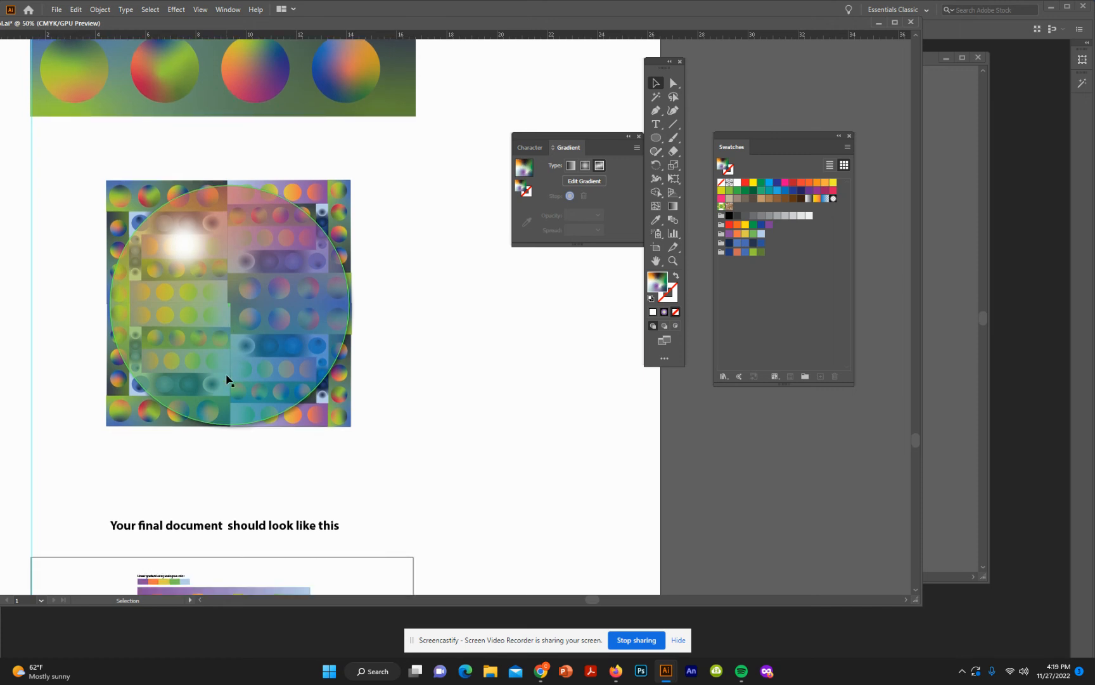
- Examine the sample final document's page layout, from the three gradient rows to the combined square artwork and the name line beneath it
scroll(227, 379, "down", 9)
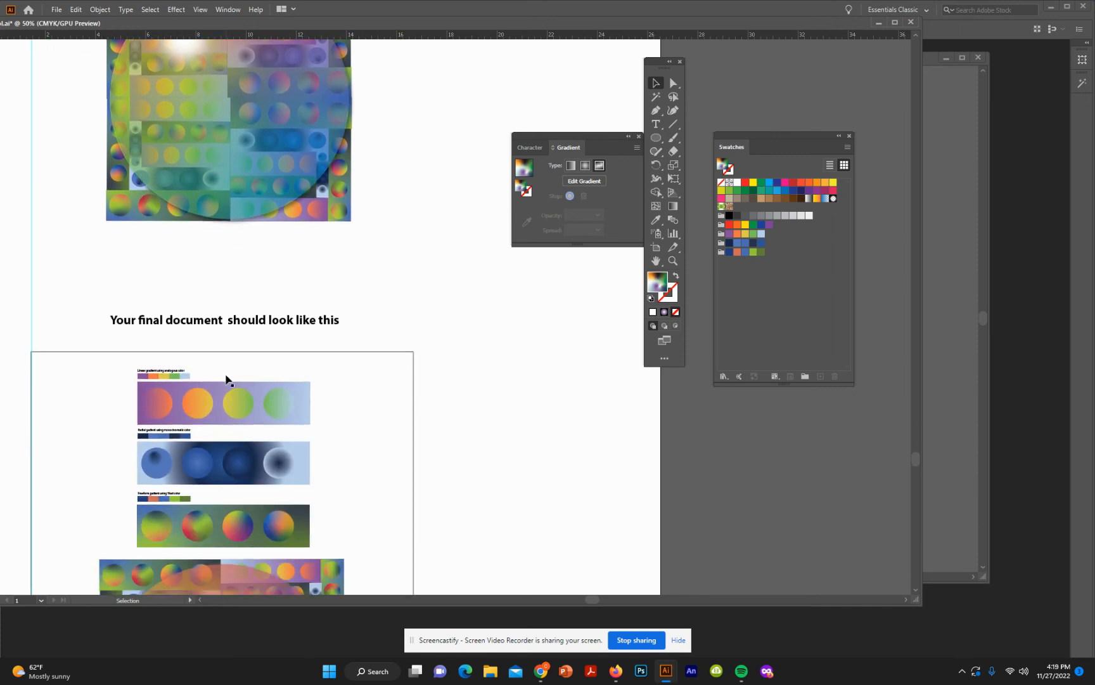
scroll(229, 379, "down", 3)
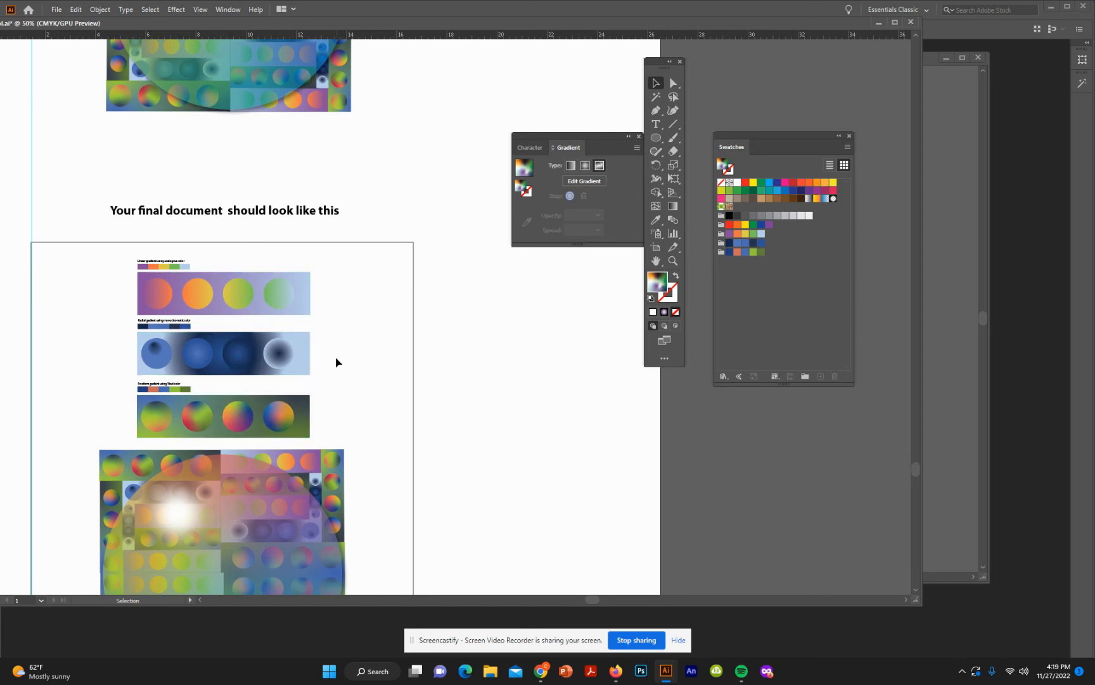
left_click(335, 416)
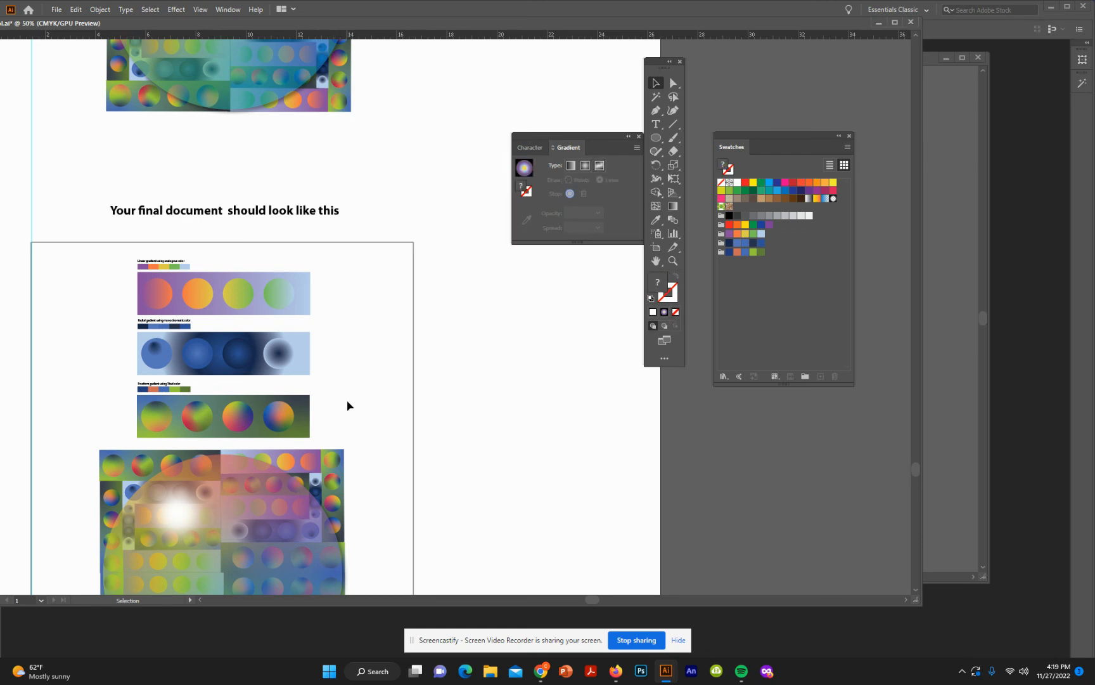
scroll(347, 405, "down", 2)
scroll(347, 406, "down", 3)
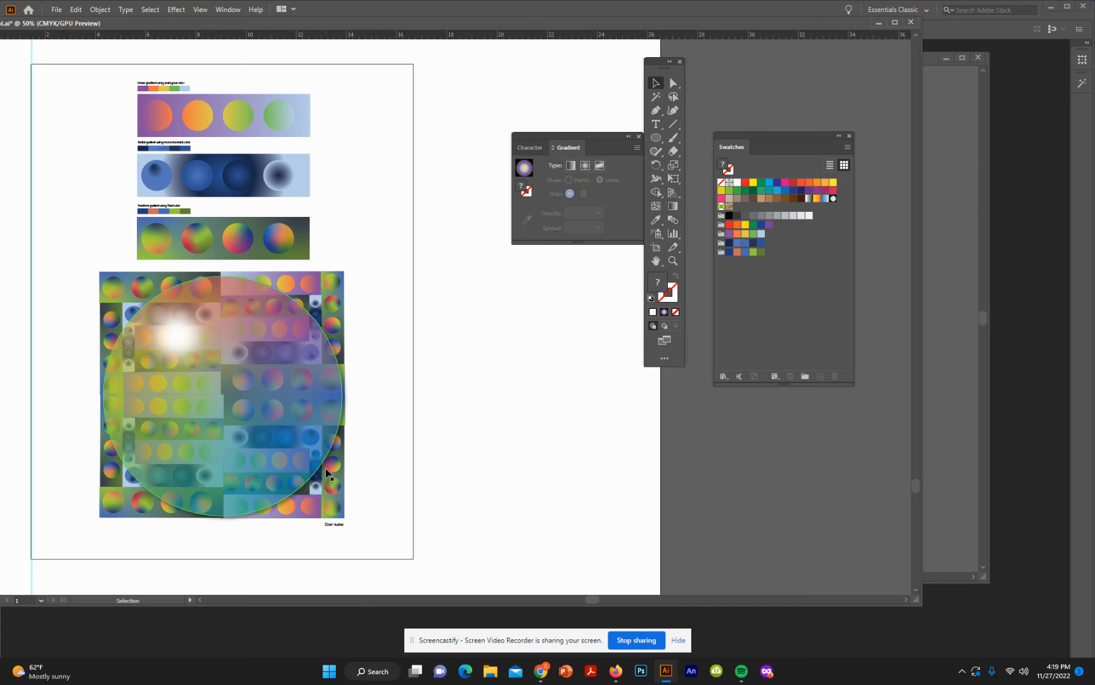
scroll(327, 474, "down", 2)
scroll(326, 471, "up", 1)
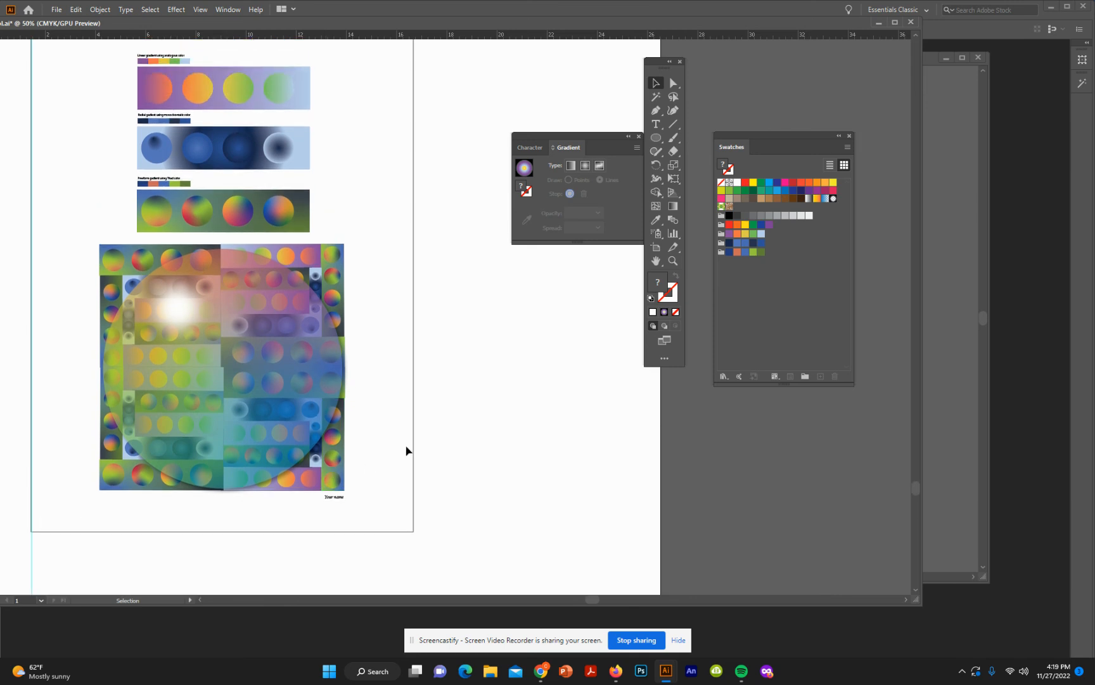
scroll(423, 444, "up", 1)
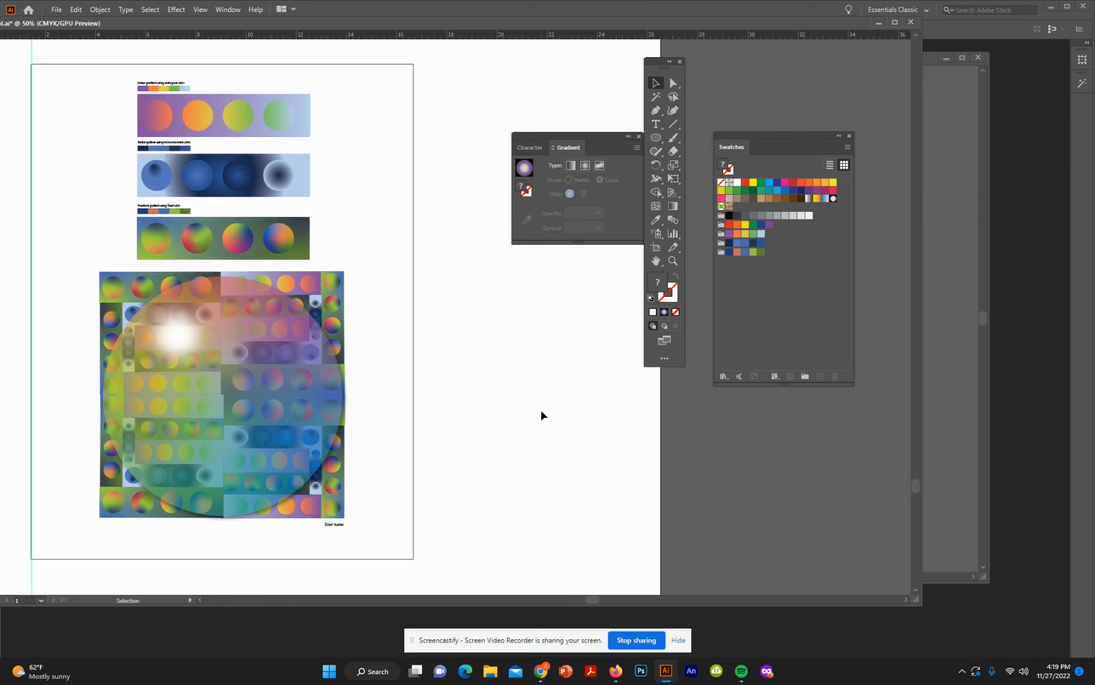